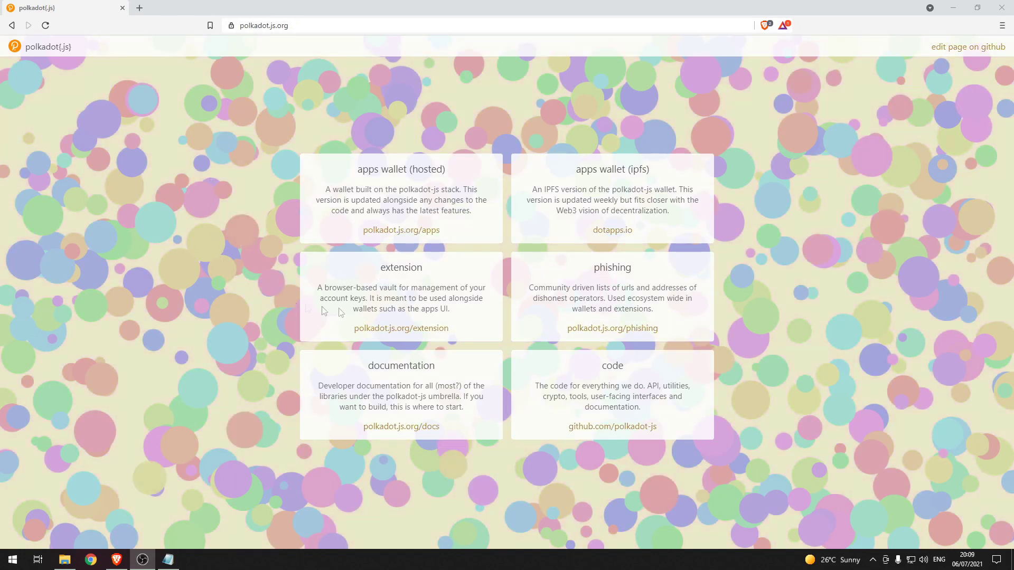
# Add the polkadot{.js} extension to Brave from its Chrome Web Store listing.
pyautogui.click(421, 329)
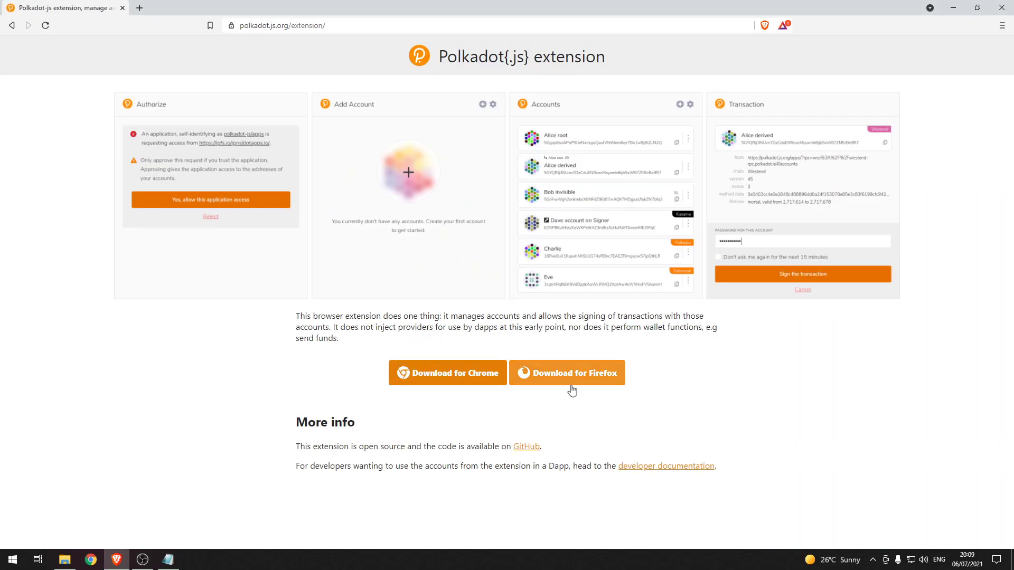
pyautogui.click(446, 388)
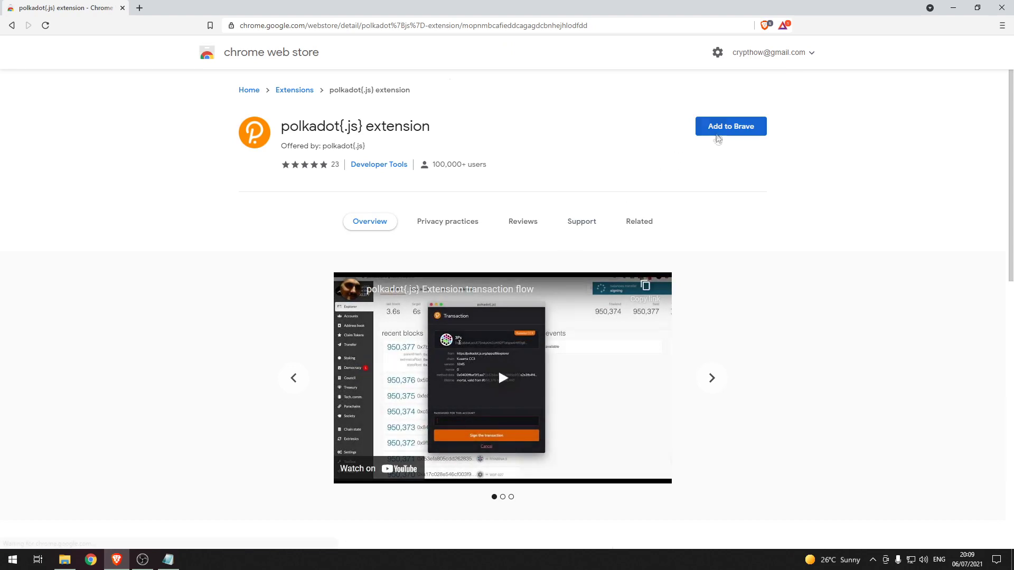
pyautogui.click(726, 136)
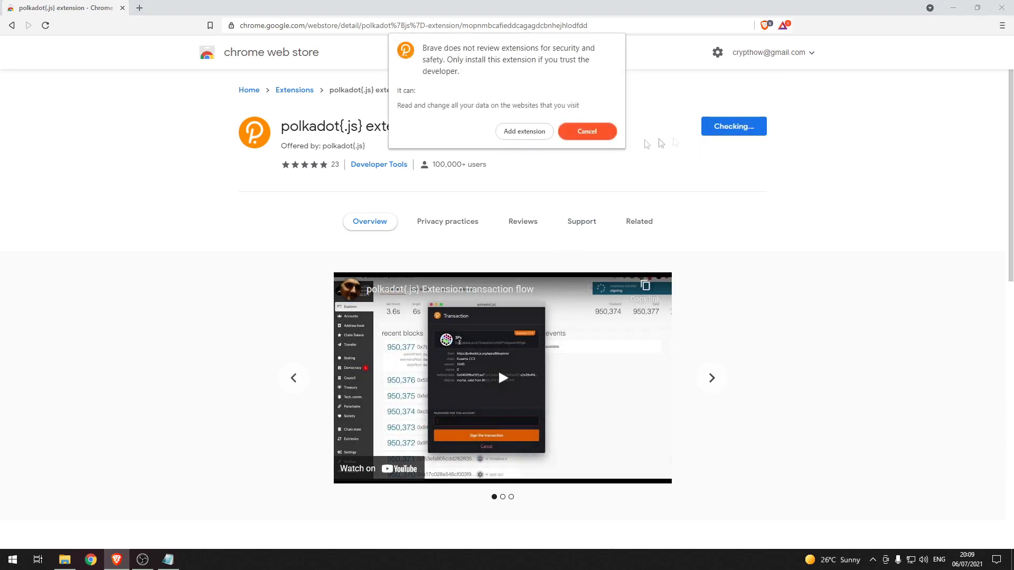
pyautogui.click(535, 133)
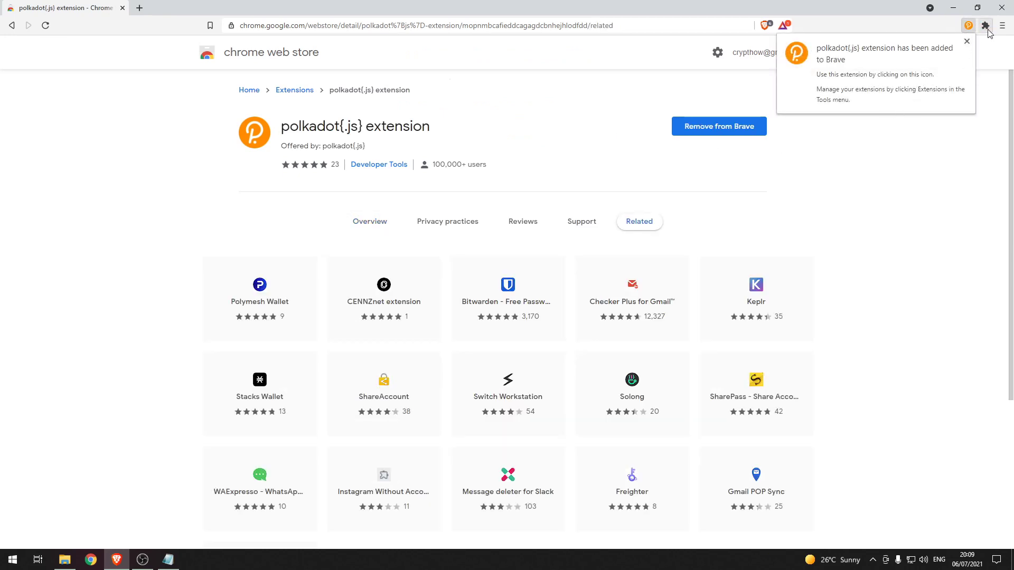
pyautogui.click(985, 27)
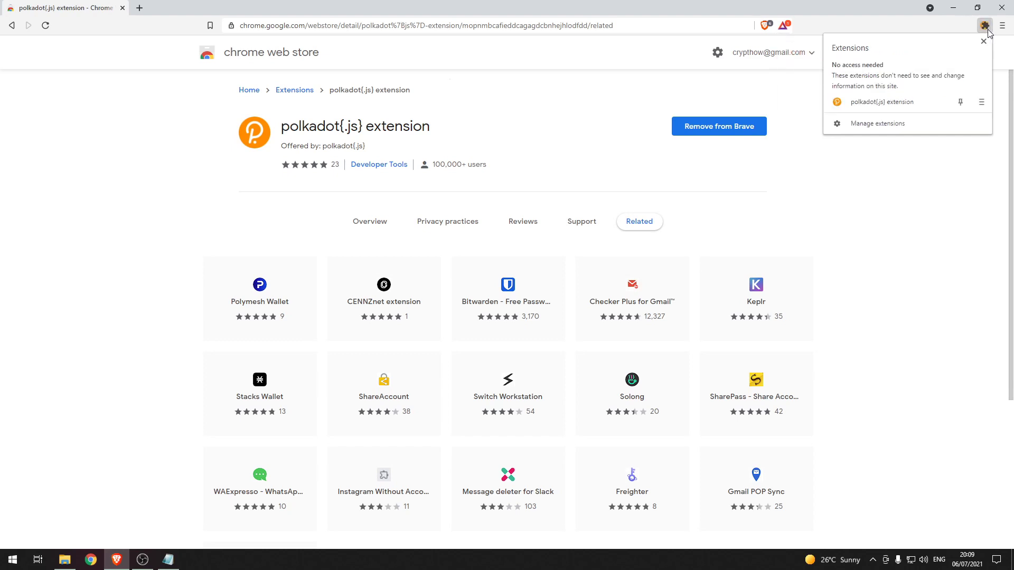
# Pin polkadot{.js} to the toolbar and accept its welcome privacy notes.
pyautogui.click(961, 106)
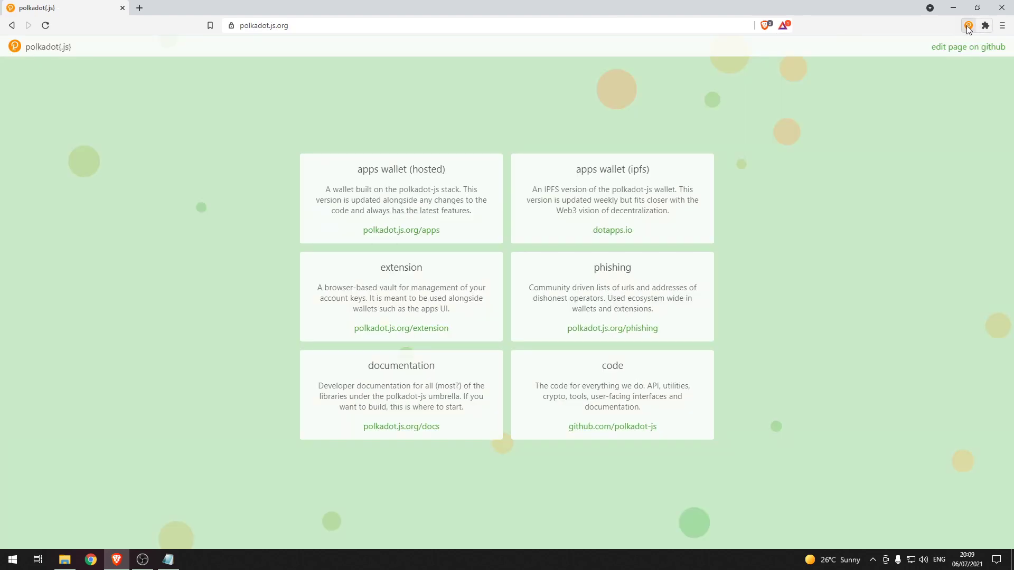
pyautogui.click(969, 25)
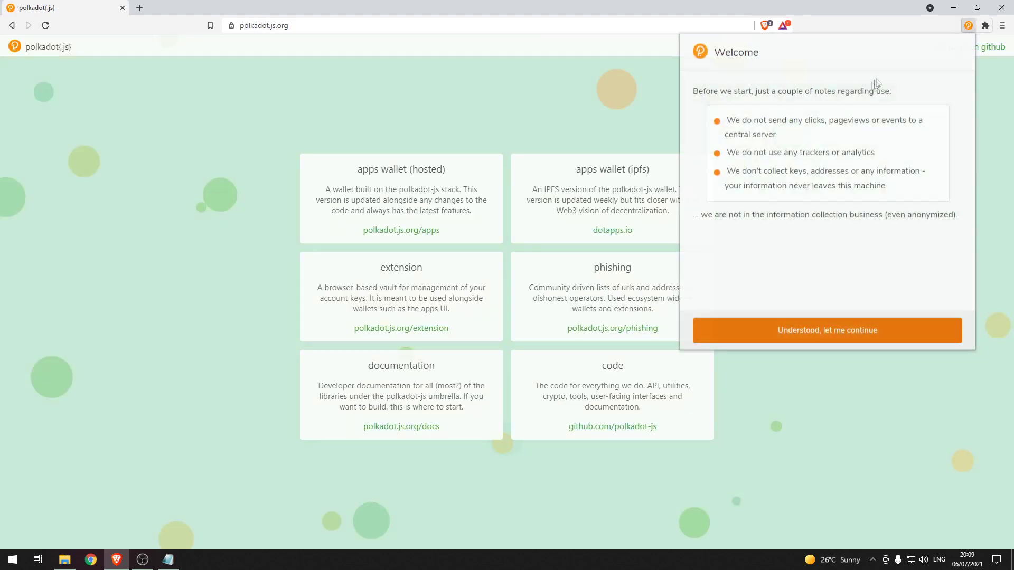
pyautogui.click(800, 340)
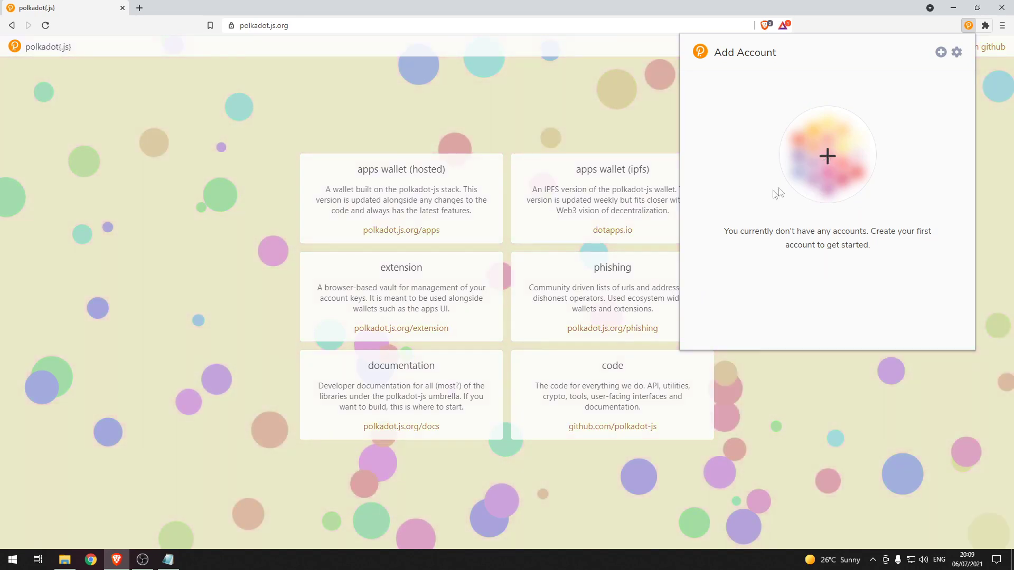
# Generate a new seed phrase, copy it and confirm it has been saved.
pyautogui.click(813, 189)
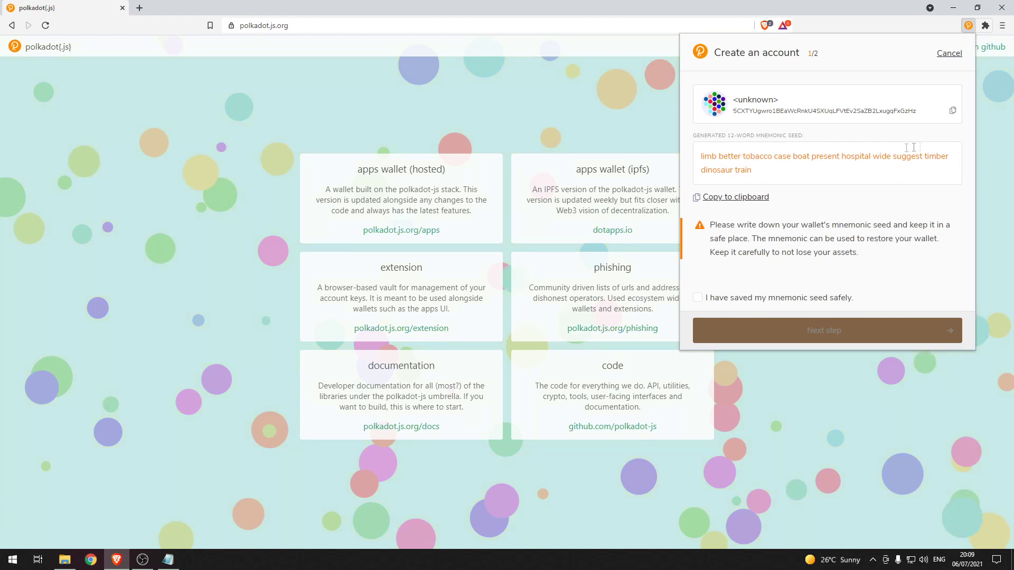
pyautogui.click(707, 201)
pyautogui.hotkey('alt', 'Tab')
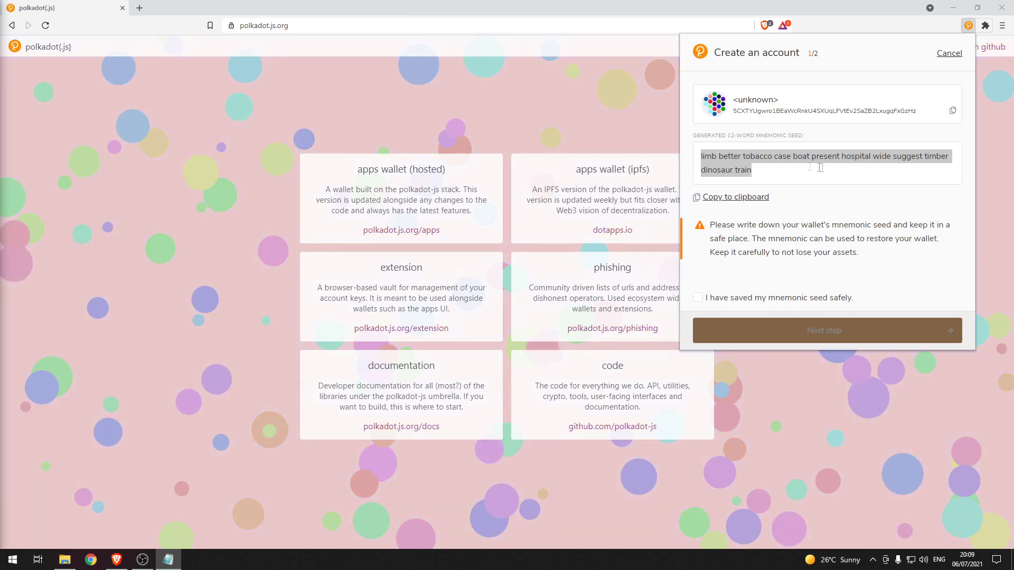
pyautogui.click(719, 289)
pyautogui.click(699, 299)
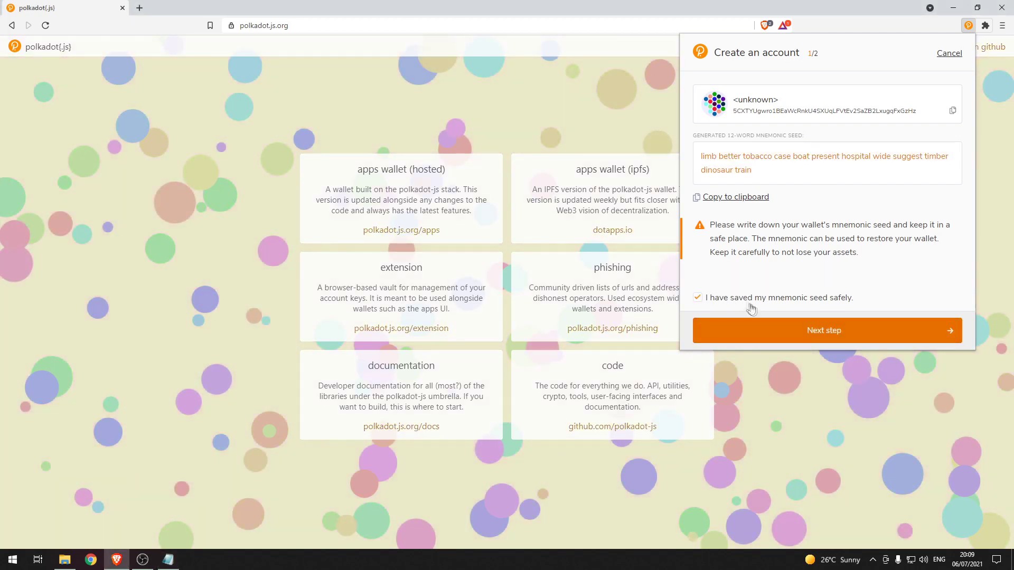
pyautogui.click(768, 330)
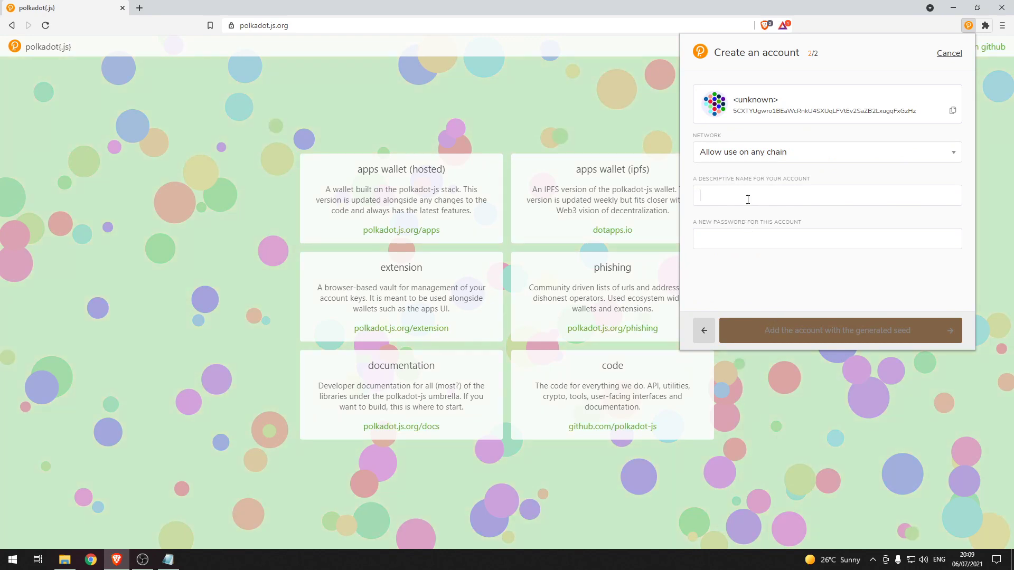
# Name the account 'test account', set and repeat its password, and add it.
pyautogui.write('test account')
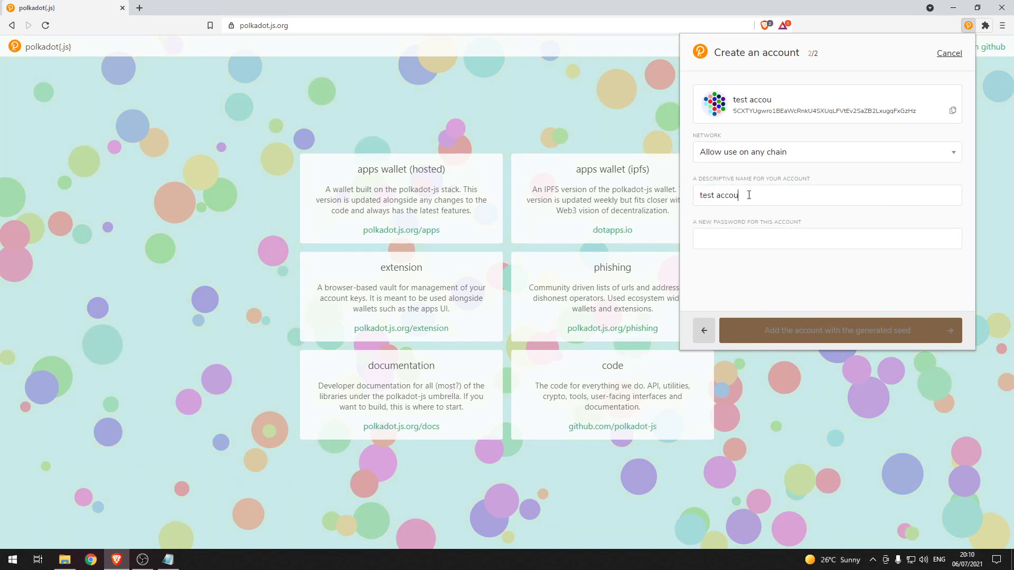
pyautogui.click(768, 247)
pyautogui.hotkey('ctrl', 'v')
pyautogui.click(770, 279)
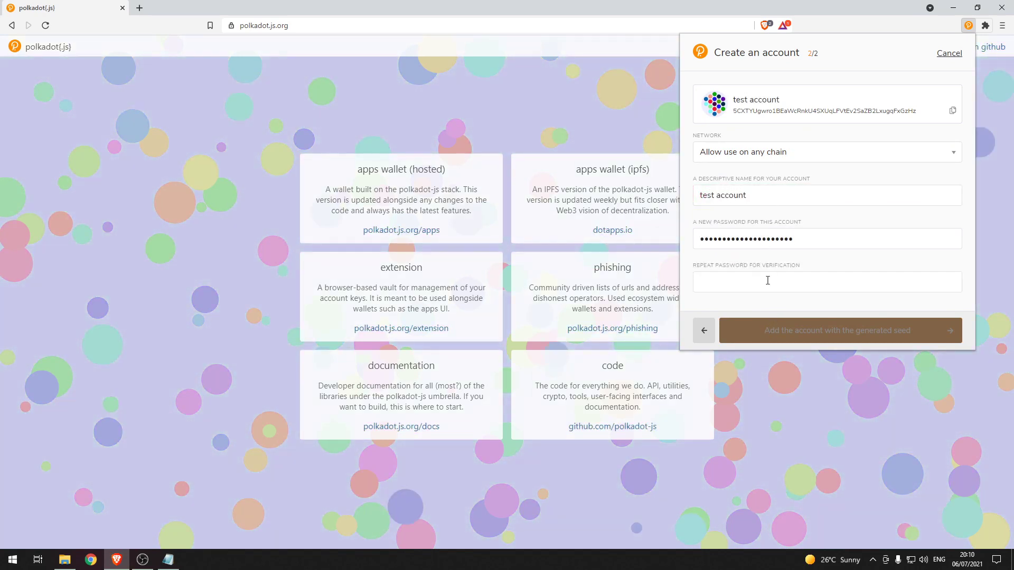
pyautogui.hotkey('ctrl', 'v')
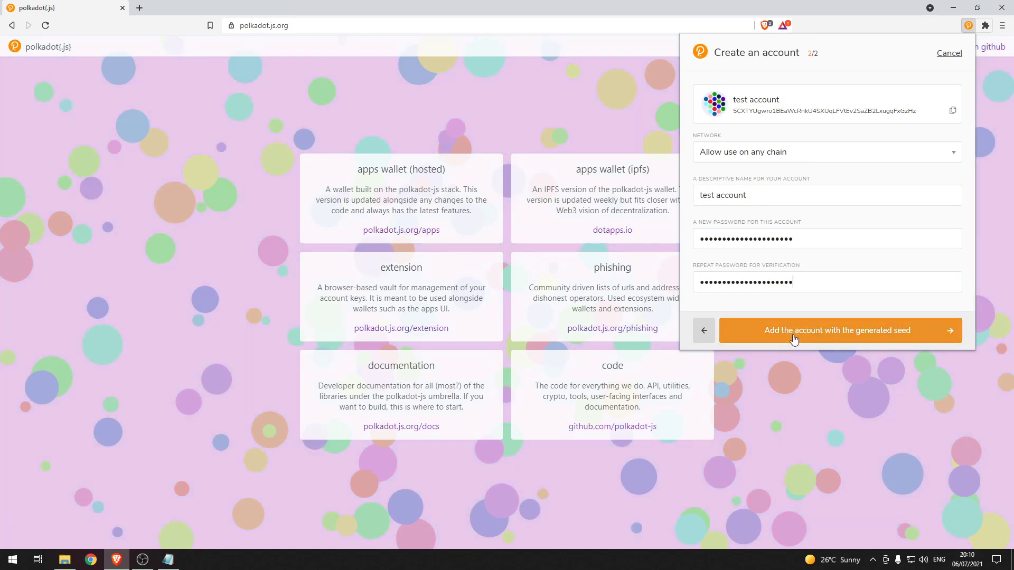
pyautogui.click(854, 330)
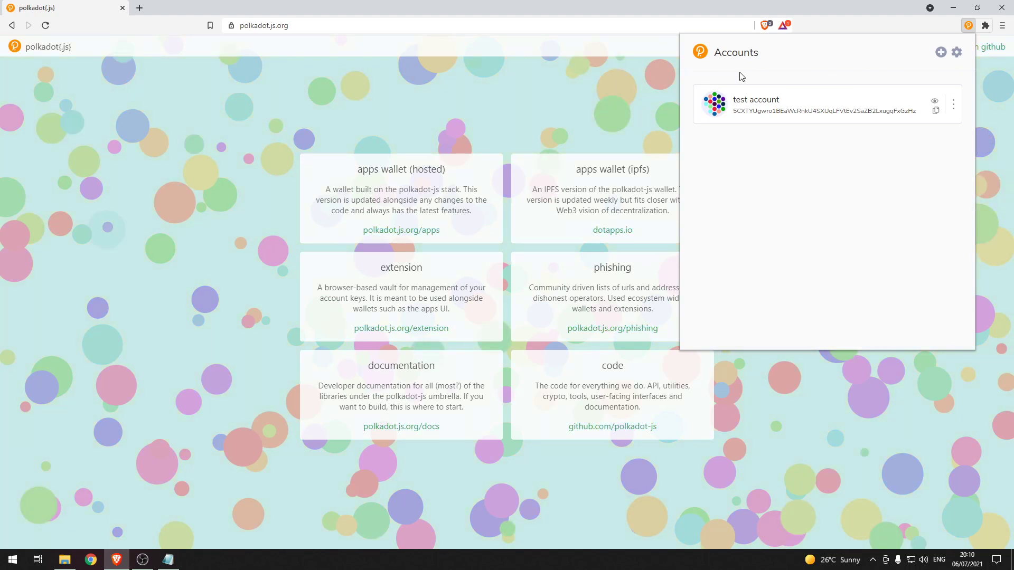
# Allow polkadot.js.org/apps access to the extension and open Accounts > Accounts.
pyautogui.click(412, 232)
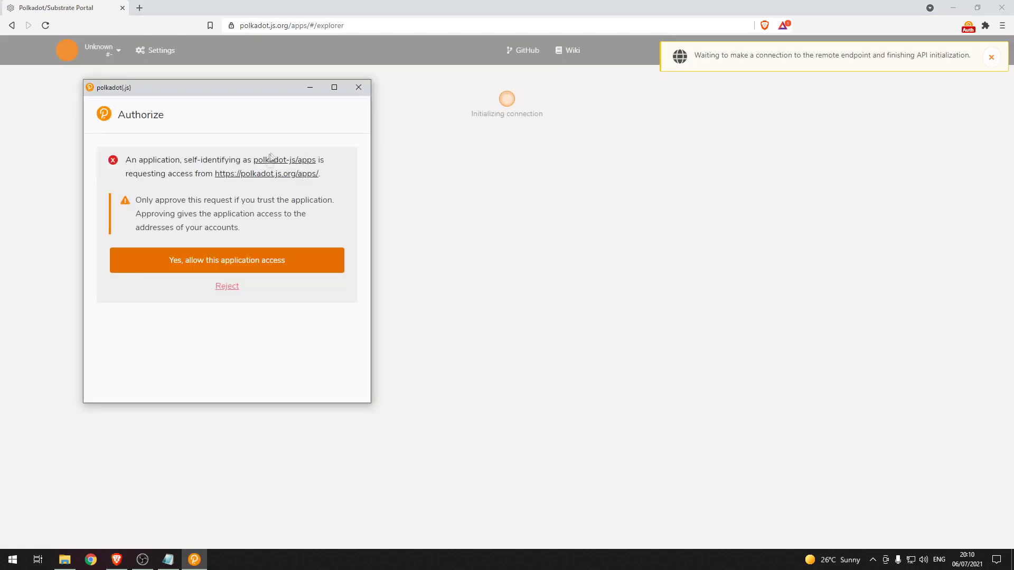
pyautogui.click(273, 262)
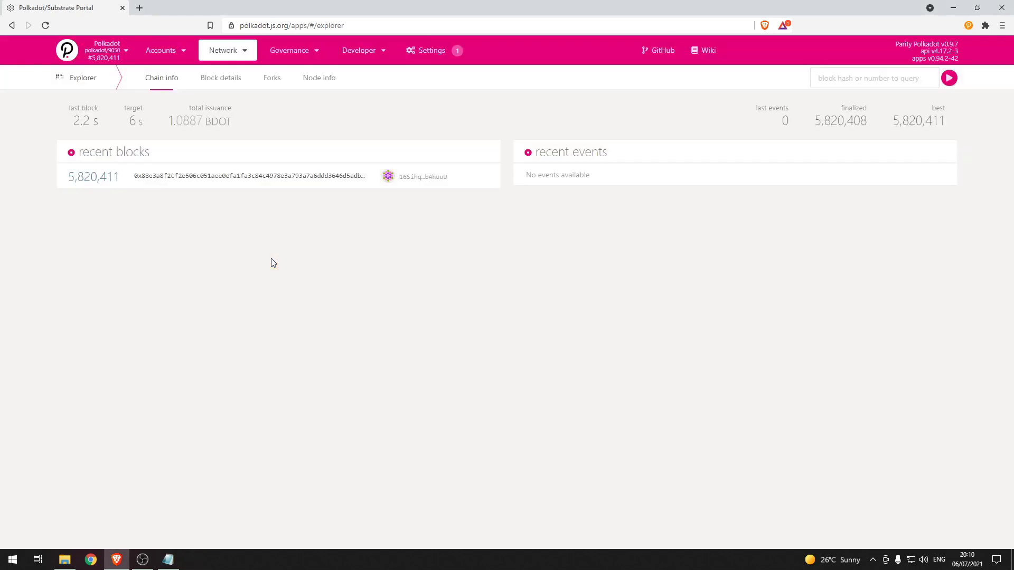
pyautogui.moveTo(186, 51)
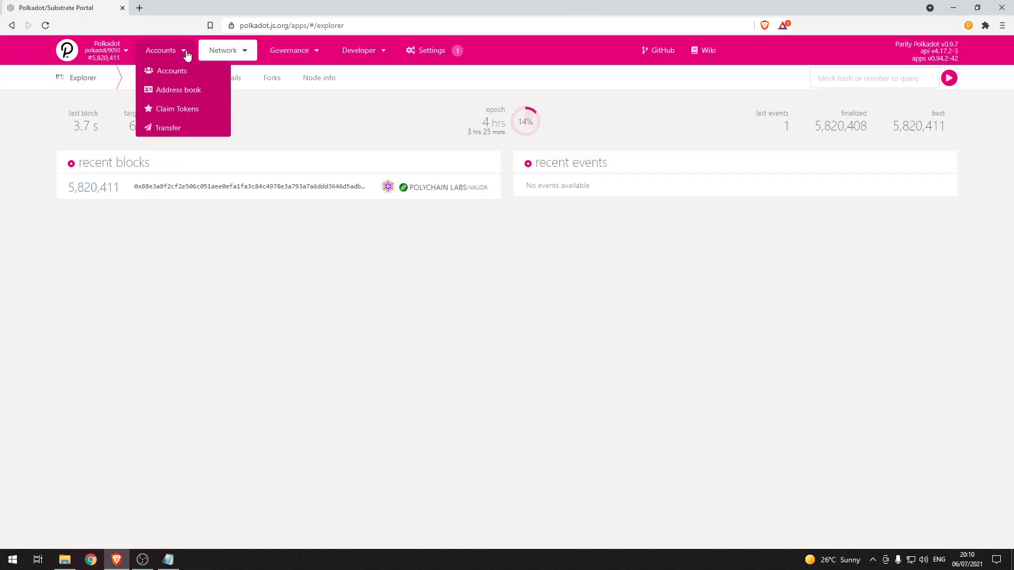
pyautogui.click(176, 74)
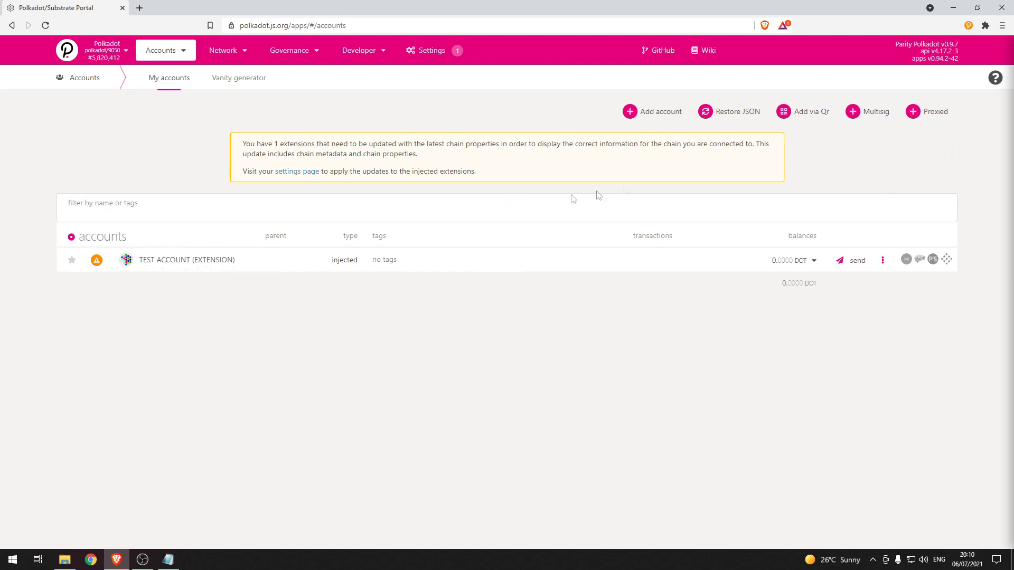
# Set the test account to Kusama Relay Chain and select its Kusama-format address.
pyautogui.click(968, 25)
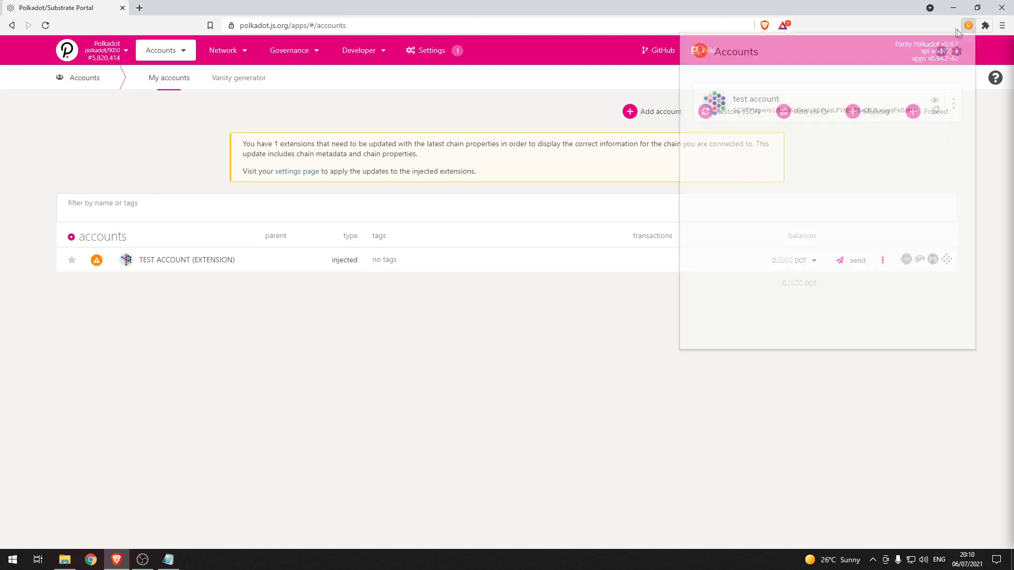
pyautogui.click(953, 105)
pyautogui.click(910, 186)
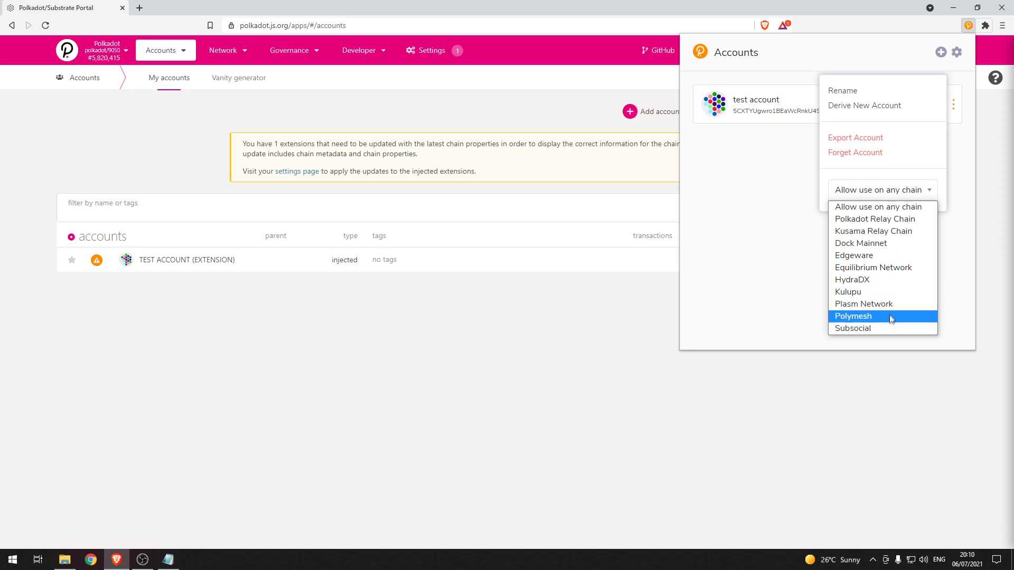
pyautogui.click(927, 231)
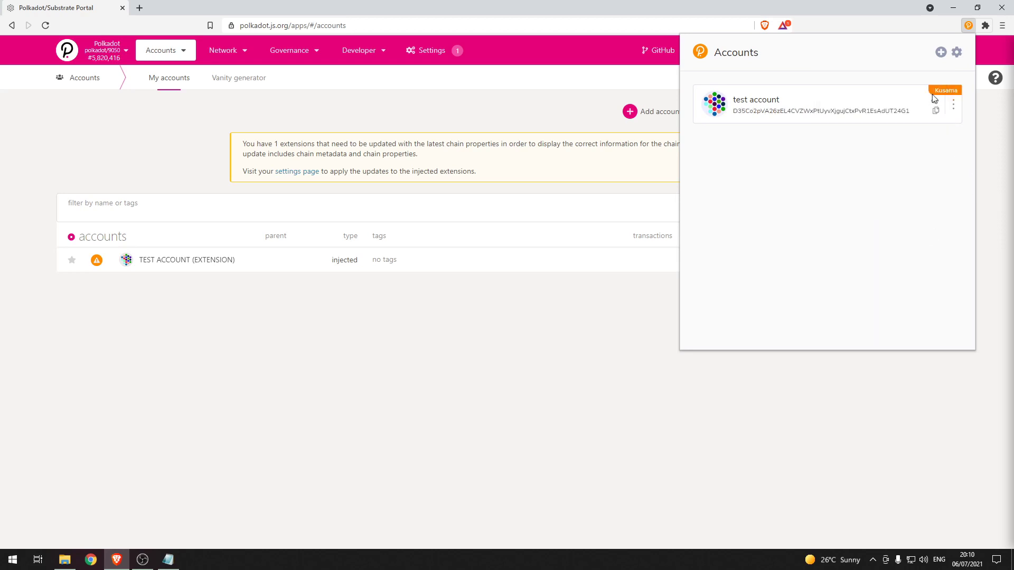
pyautogui.moveTo(910, 111); pyautogui.dragTo(769, 111)
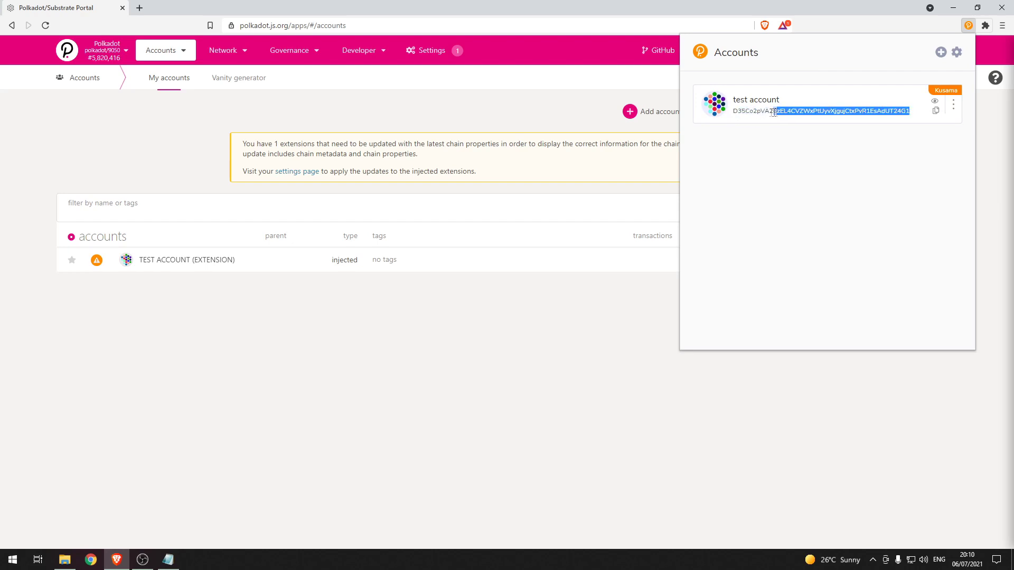
pyautogui.click(731, 117)
pyautogui.doubleClick(735, 113)
pyautogui.click(752, 138)
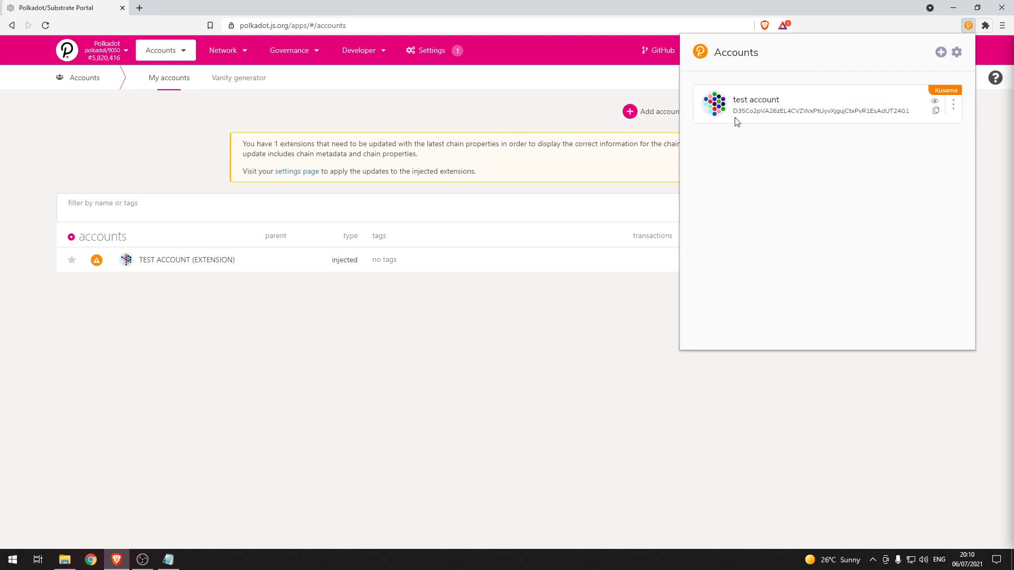
# Switch the test account to Polkadot Relay Chain, then show its chain choices again.
pyautogui.click(956, 106)
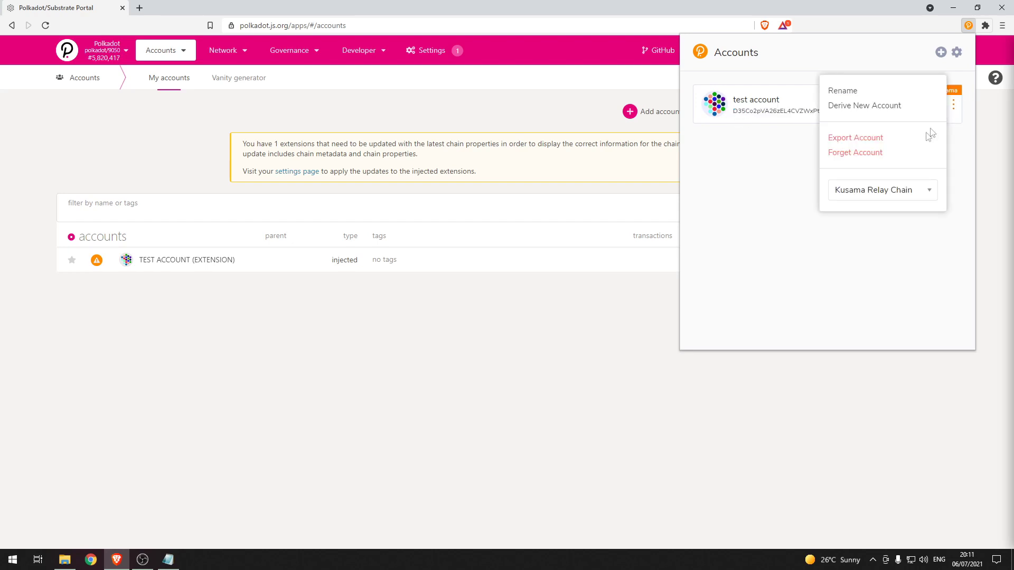
pyautogui.click(898, 188)
pyautogui.click(885, 220)
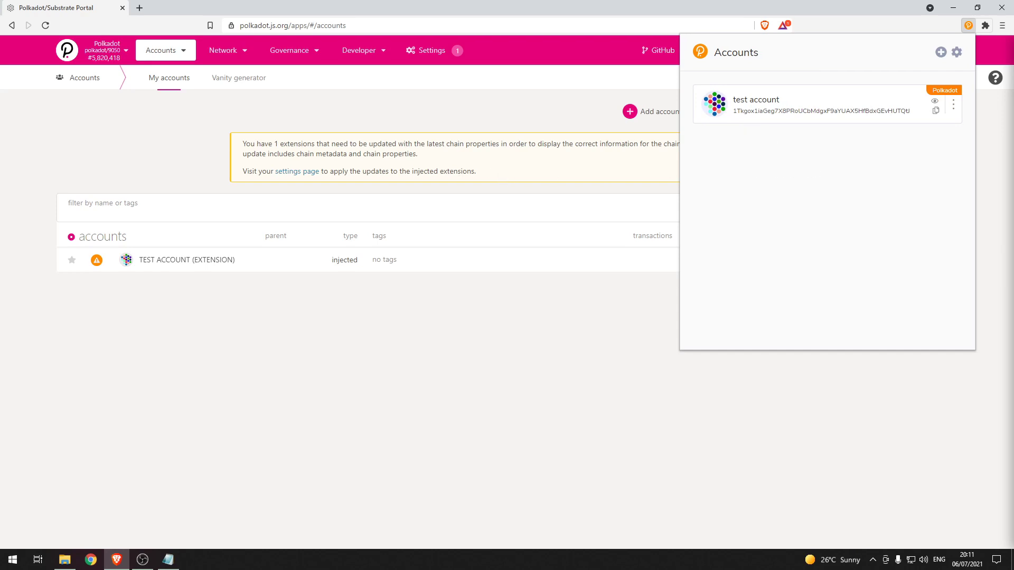
pyautogui.click(968, 25)
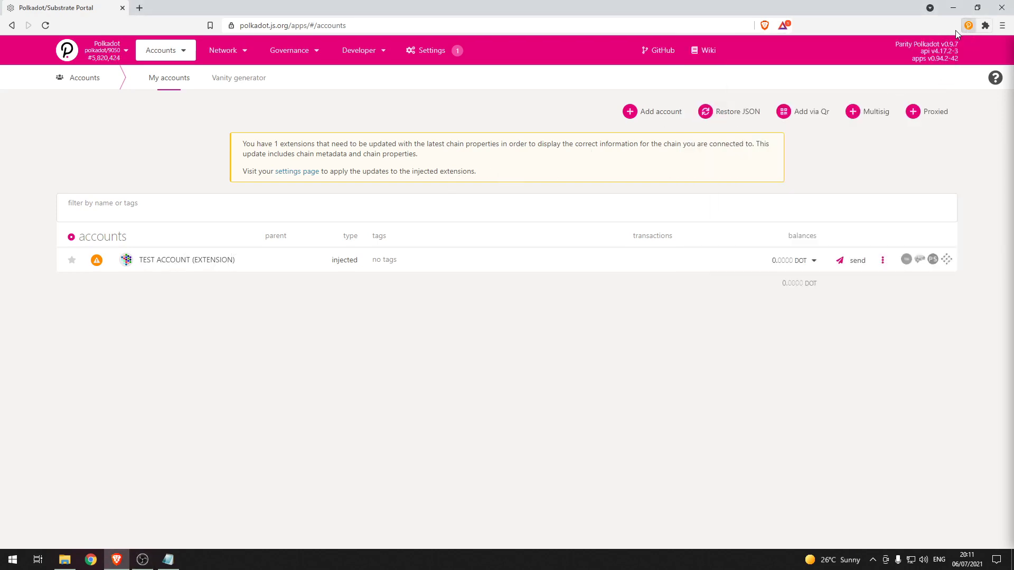
pyautogui.click(969, 26)
pyautogui.click(954, 109)
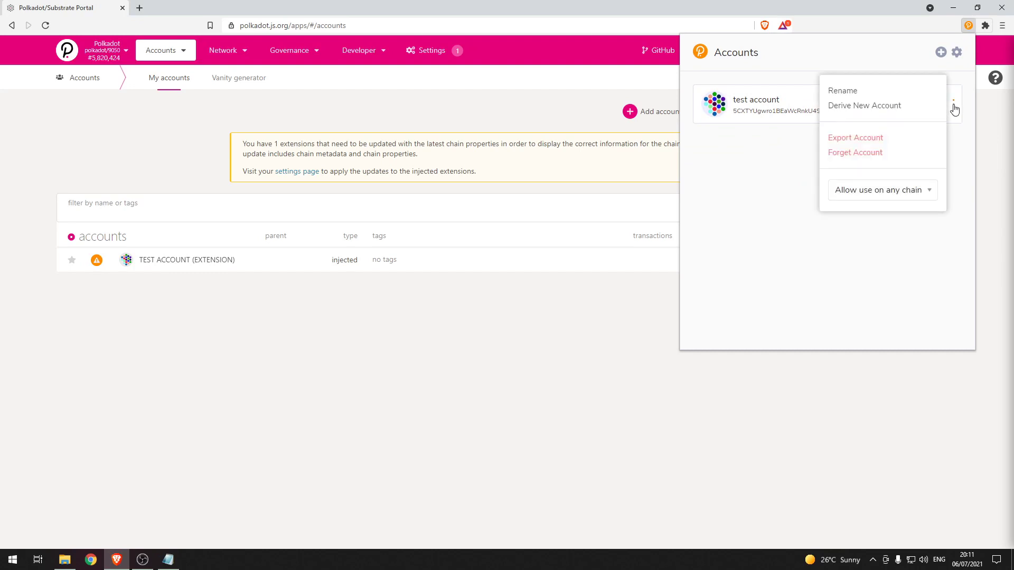
pyautogui.click(896, 190)
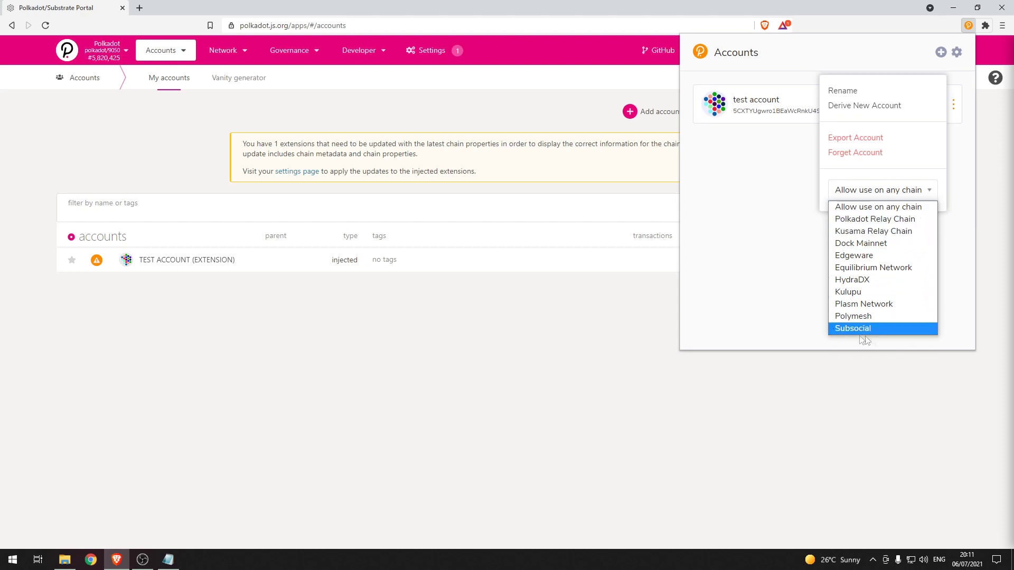
# Switch the network to Karura via Patract Elara under Kusama & Parachains.
pyautogui.click(132, 102)
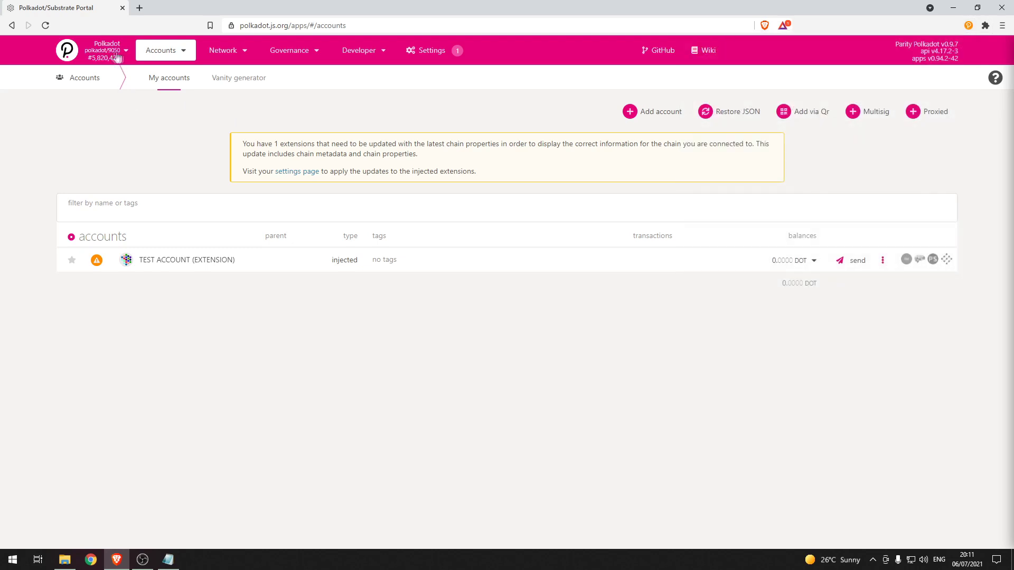
pyautogui.click(120, 53)
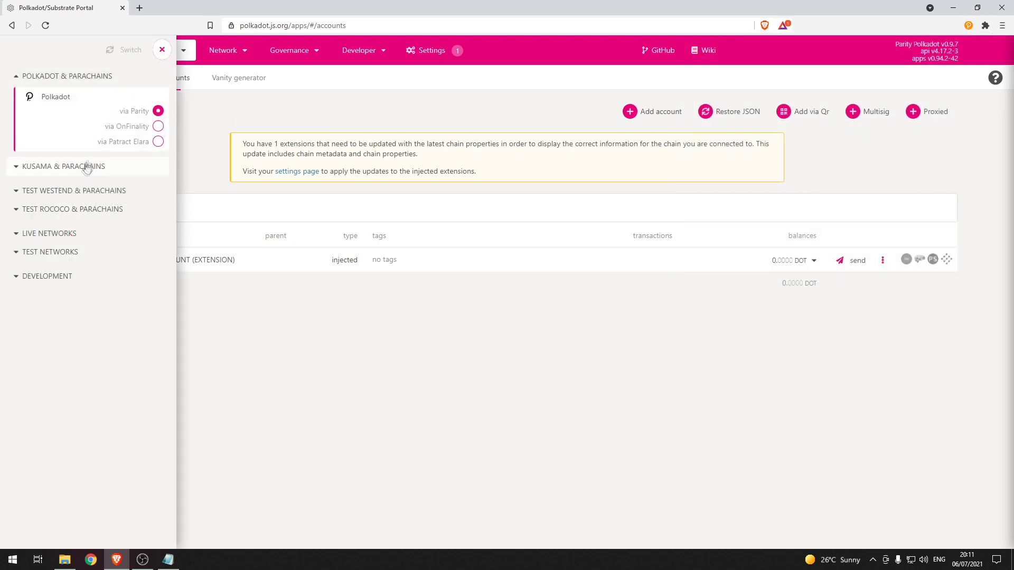
pyautogui.click(88, 172)
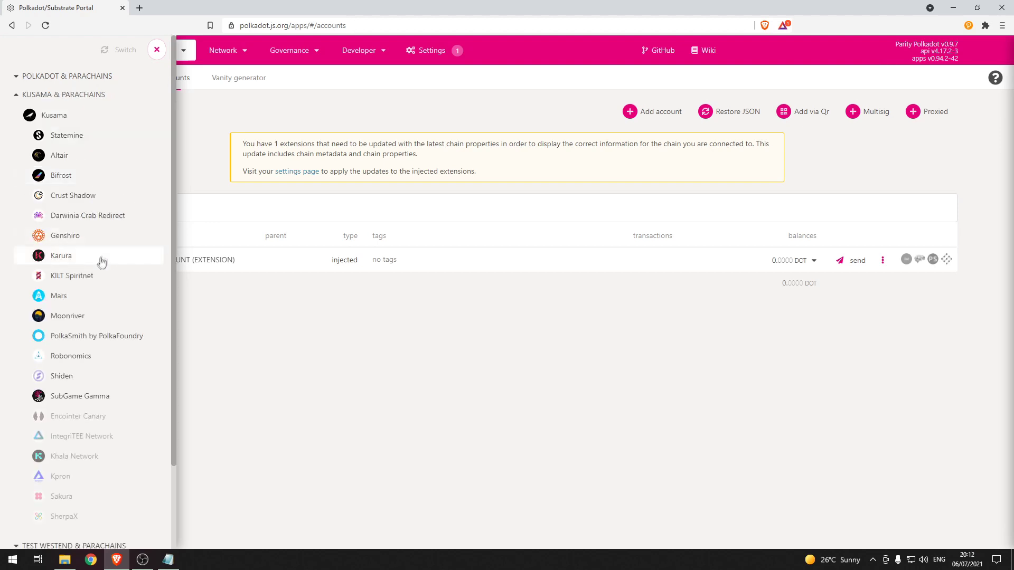
pyautogui.click(84, 261)
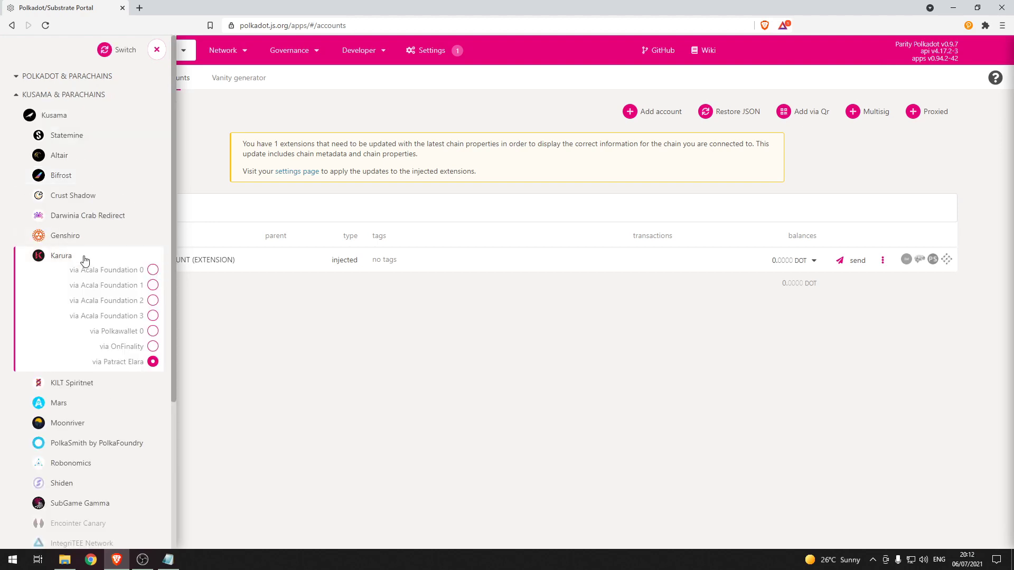
pyautogui.click(113, 52)
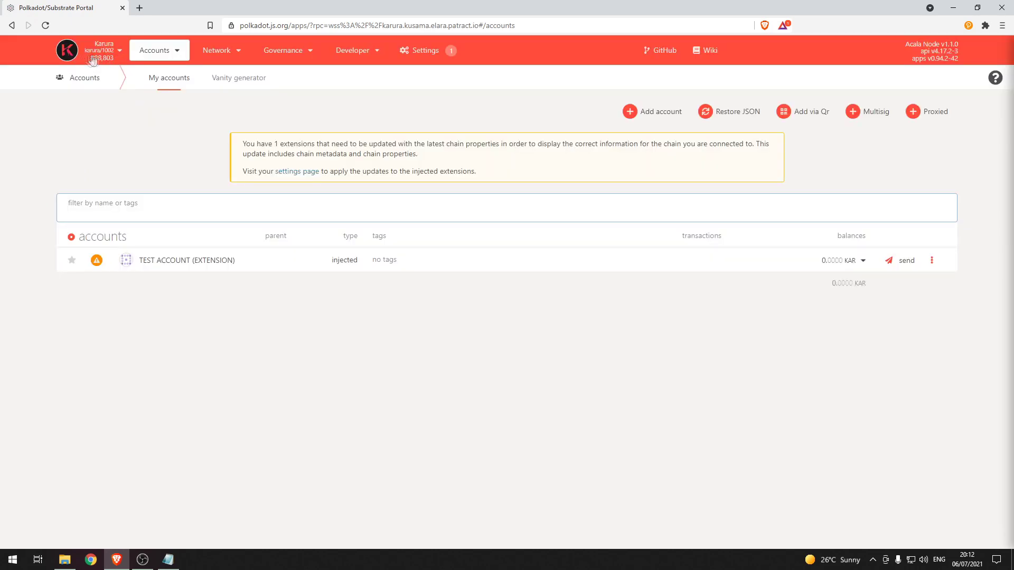
pyautogui.click(420, 50)
# Update and approve the Karura metadata for the extension under Settings > Metadata.
pyautogui.moveTo(368, 62)
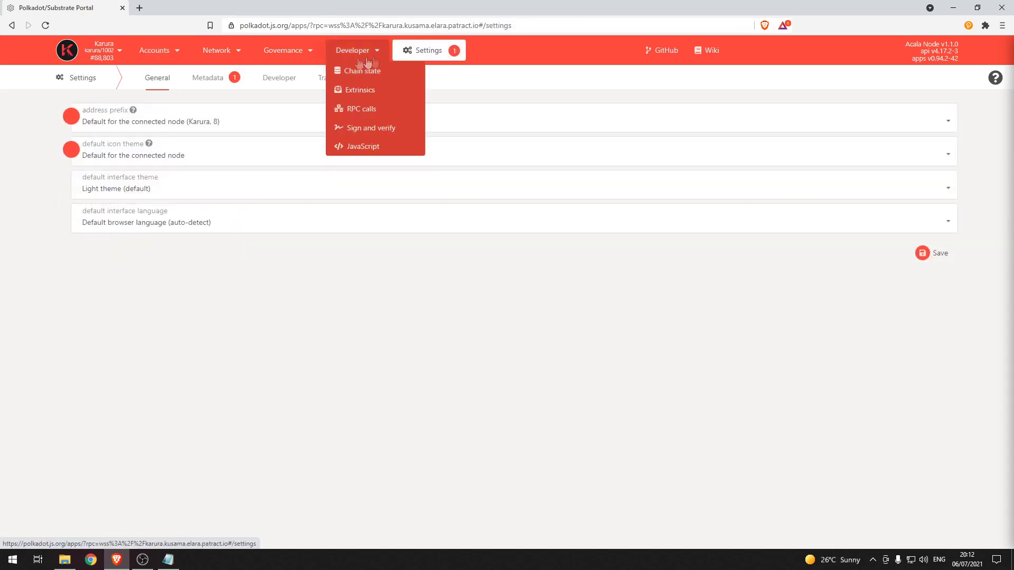
pyautogui.click(226, 86)
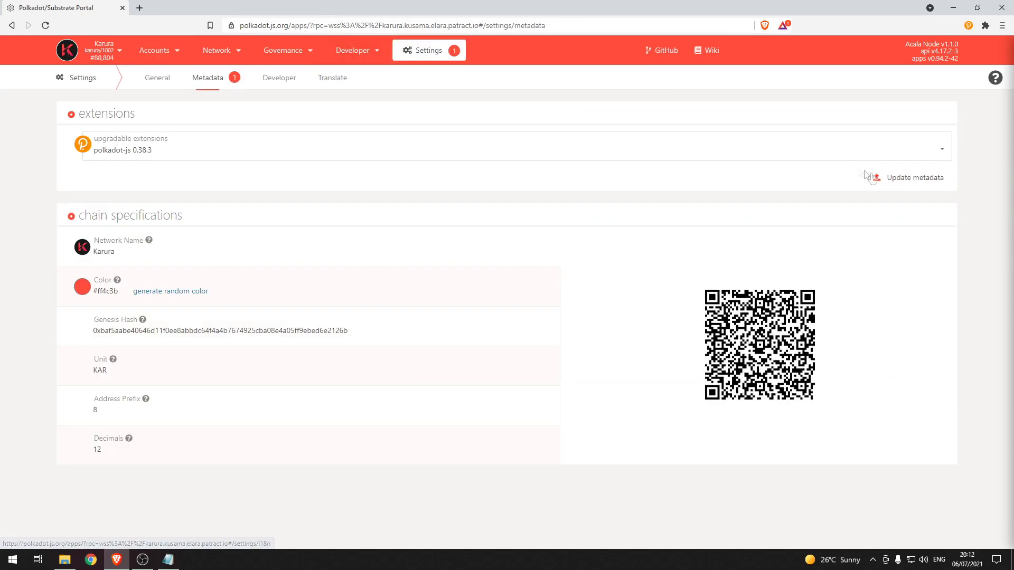
pyautogui.click(917, 185)
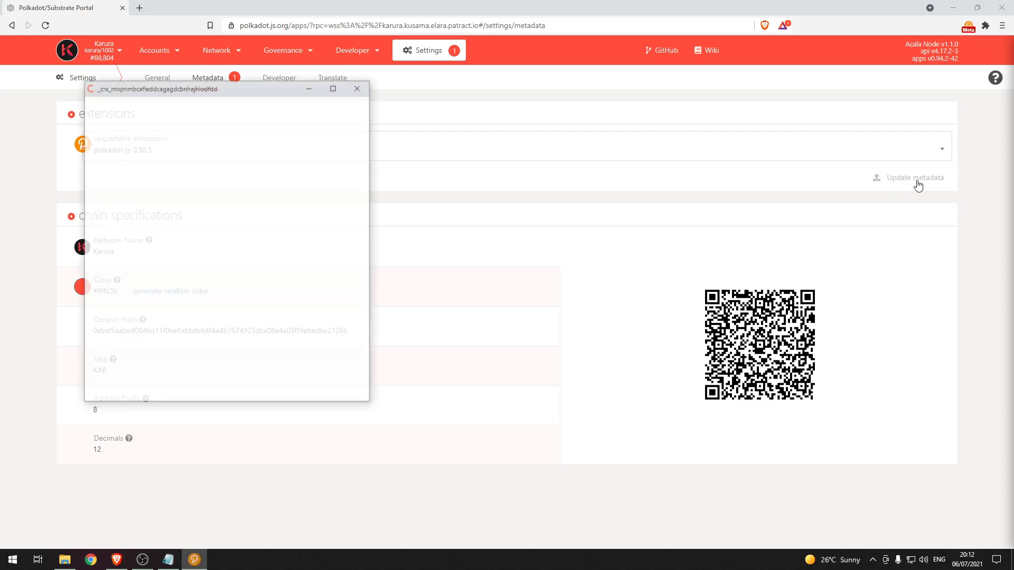
pyautogui.click(219, 323)
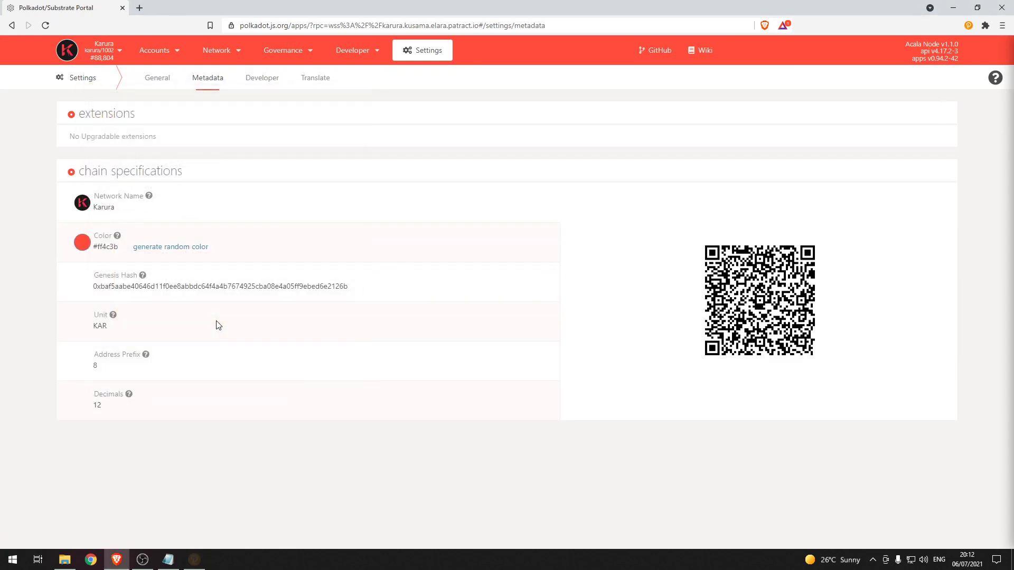
# Restrict the test account to Karura in the extension.
pyautogui.click(969, 26)
pyautogui.click(954, 105)
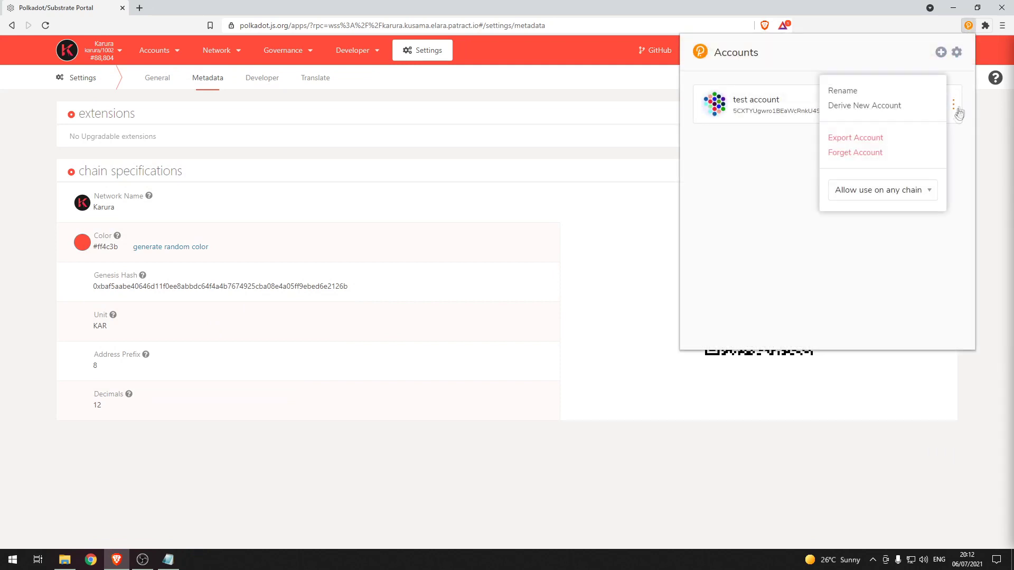
pyautogui.click(906, 191)
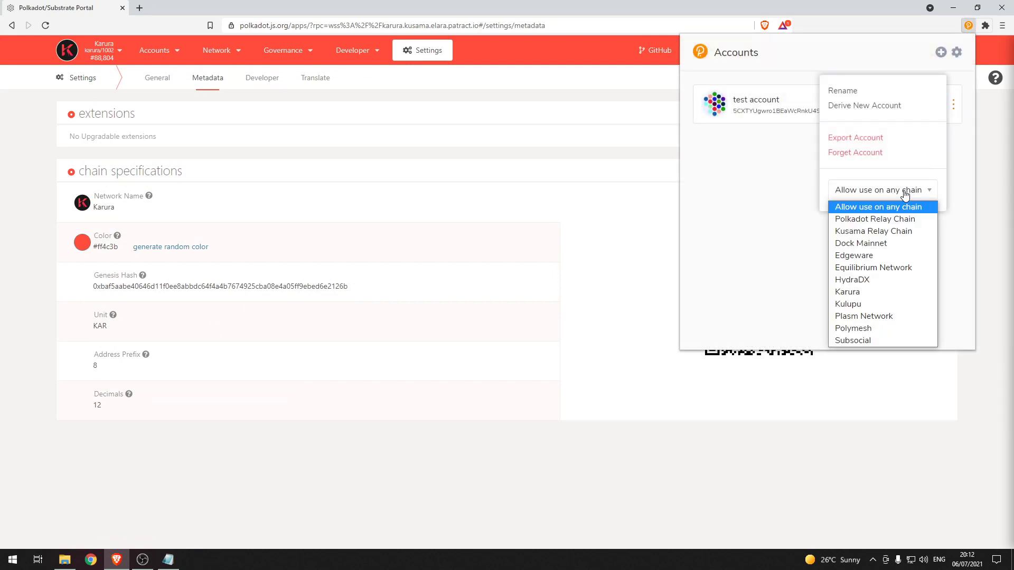
pyautogui.click(880, 293)
pyautogui.click(742, 127)
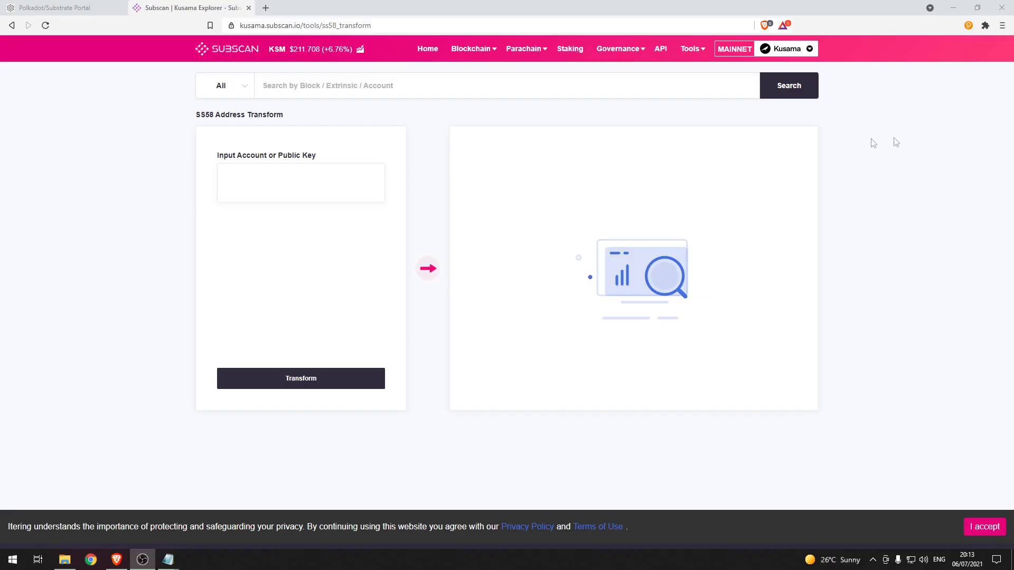
# Set the test account to Allow use on any chain and copy its generic address.
pyautogui.click(969, 26)
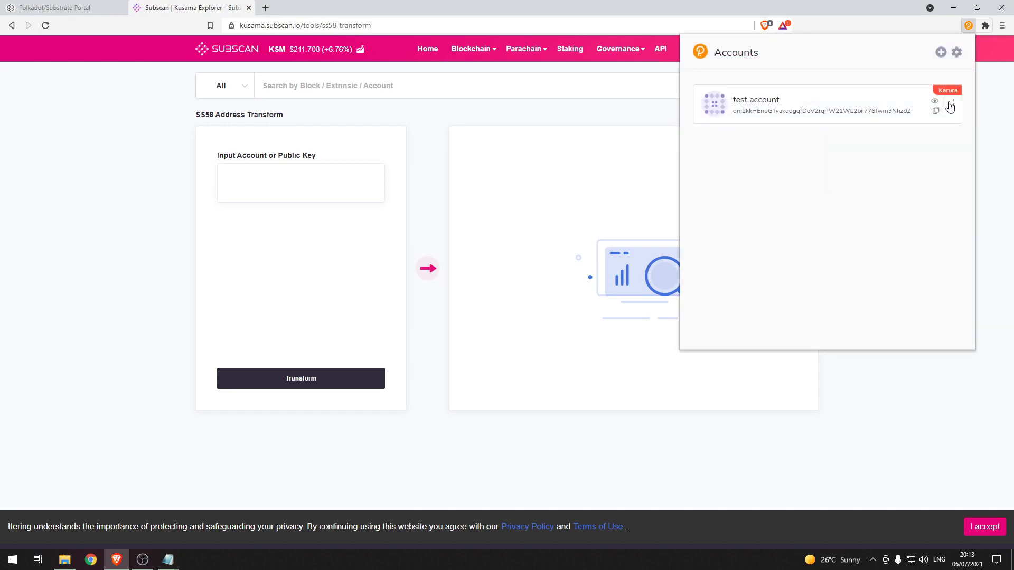
pyautogui.click(950, 106)
pyautogui.click(874, 194)
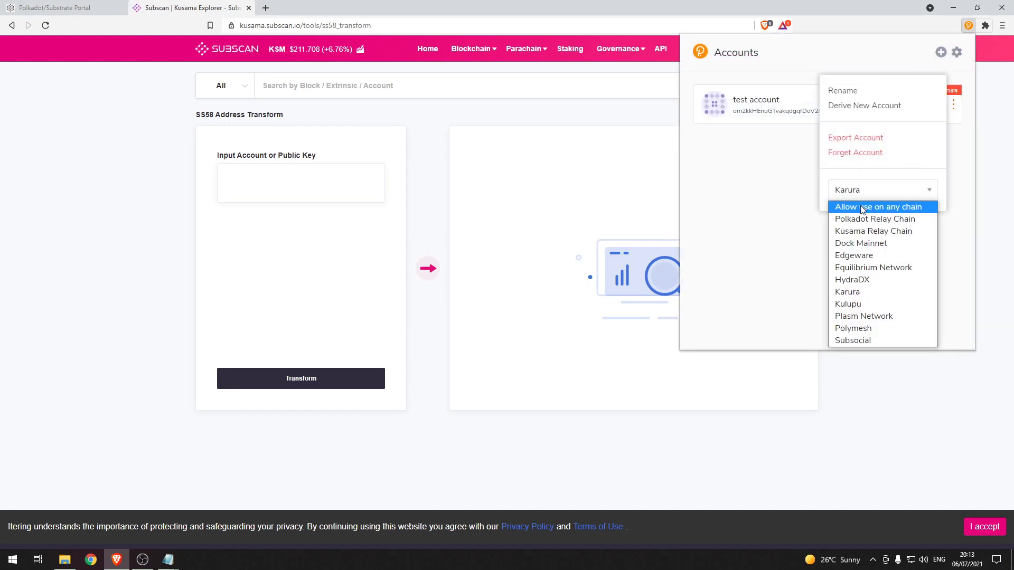
pyautogui.click(863, 208)
pyautogui.click(792, 177)
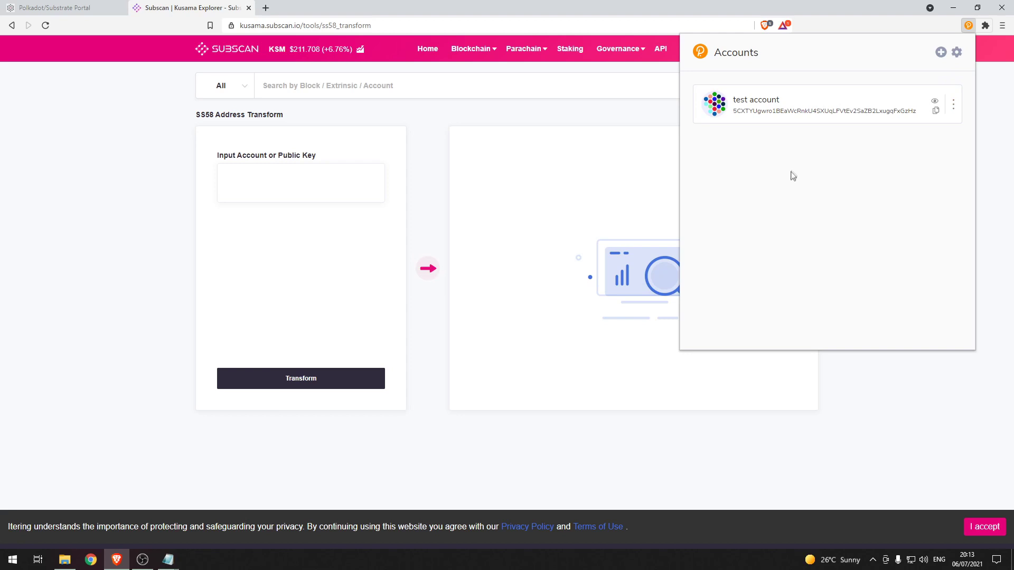
pyautogui.click(937, 112)
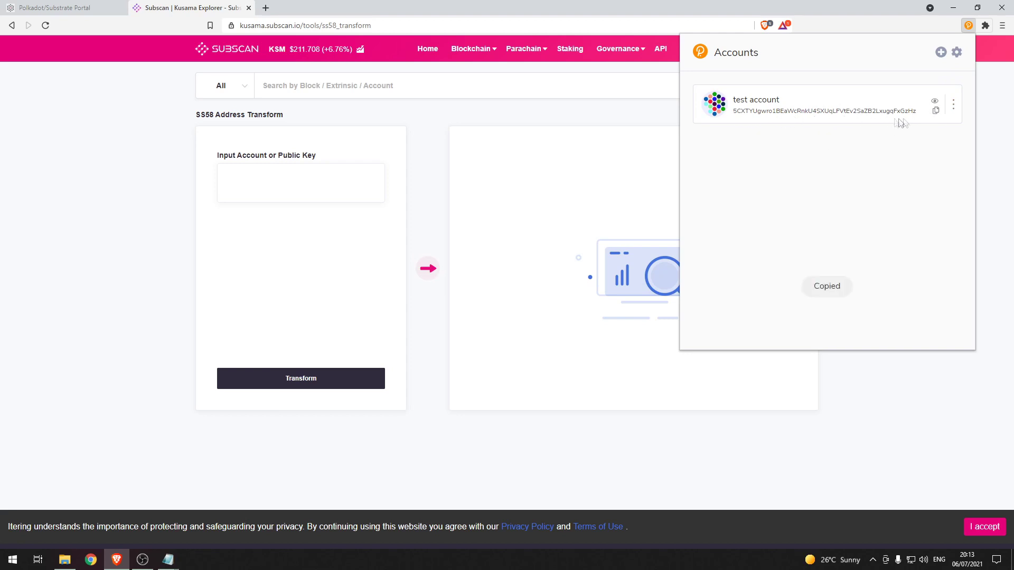
pyautogui.click(937, 112)
# Transform the pasted address in Subscan and copy the Karura (Prefix 8) result.
pyautogui.click(311, 188)
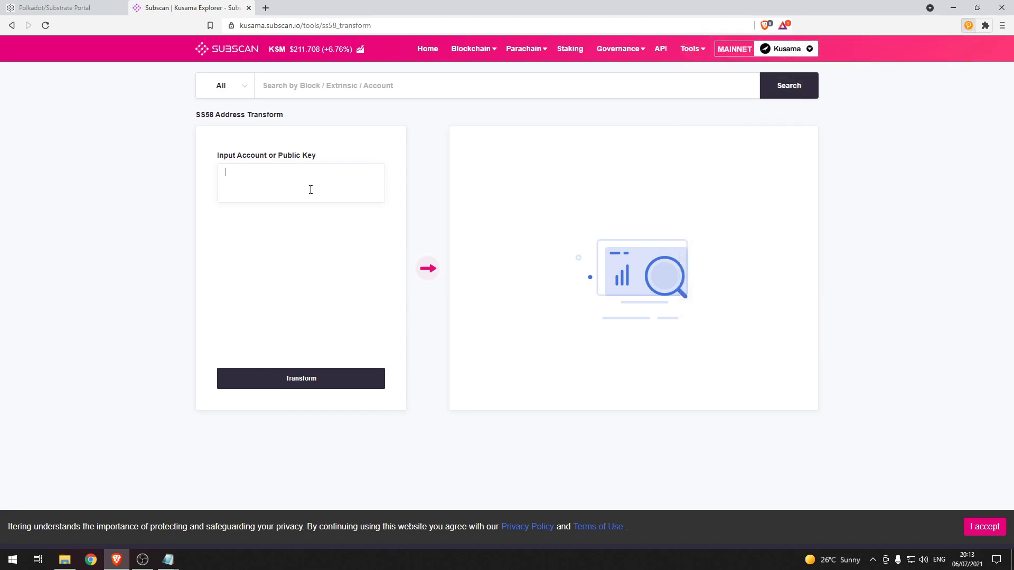
pyautogui.hotkey('ctrl', 'v')
pyautogui.click(304, 378)
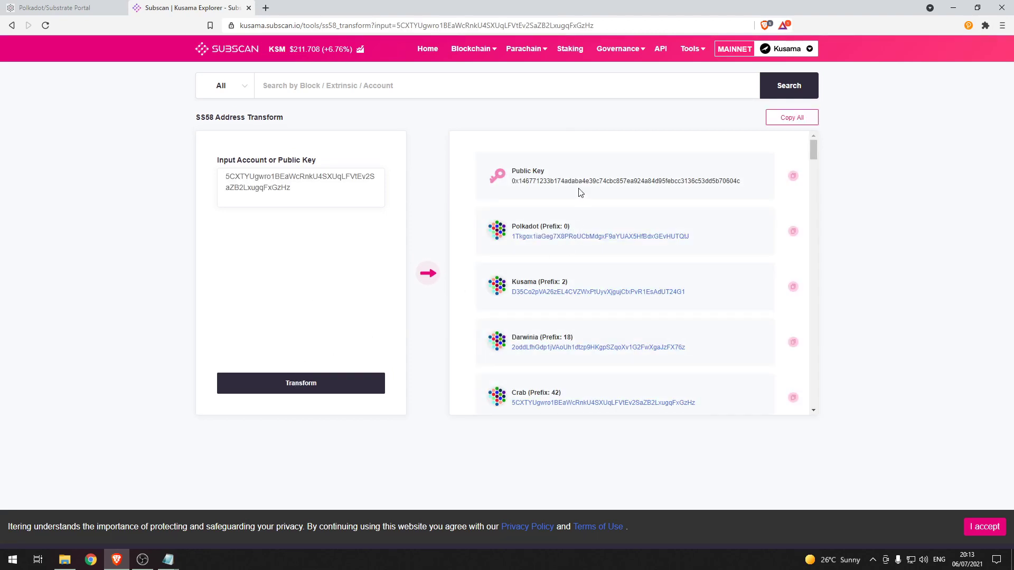
pyautogui.scroll(-2, 587, 181)
pyautogui.scroll(-5, 586, 181)
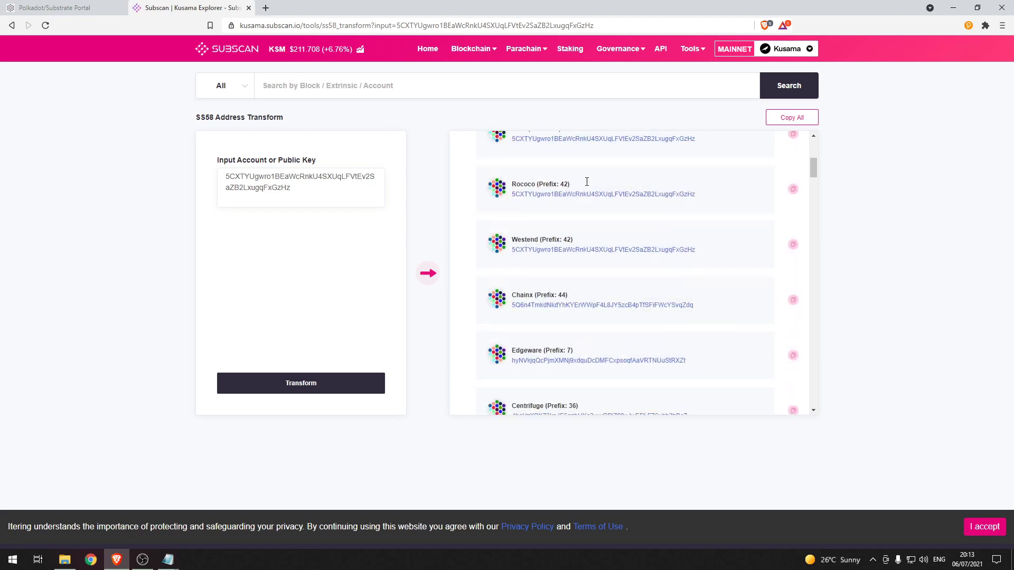
pyautogui.scroll(-5, 587, 181)
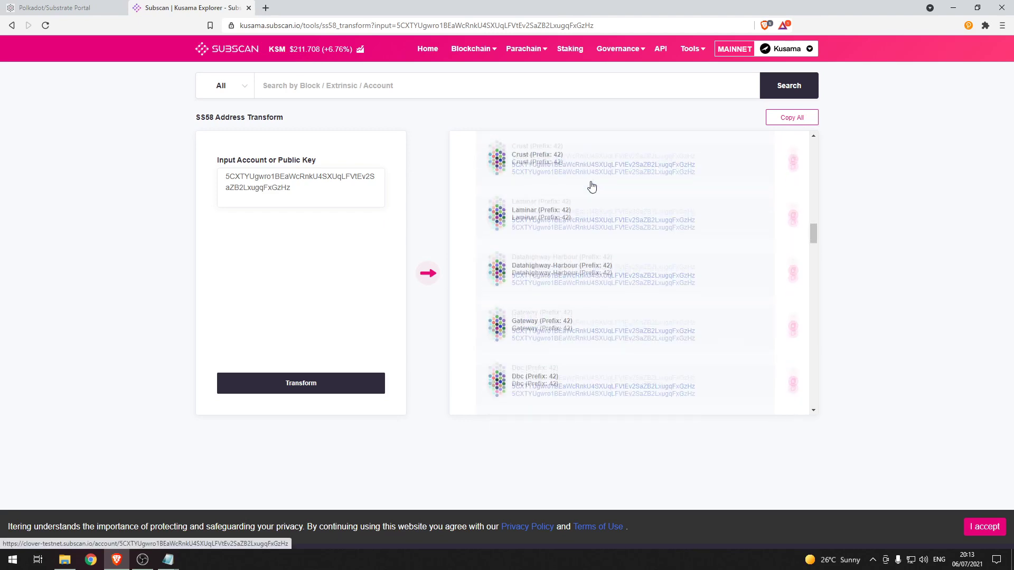
pyautogui.scroll(-5, 592, 187)
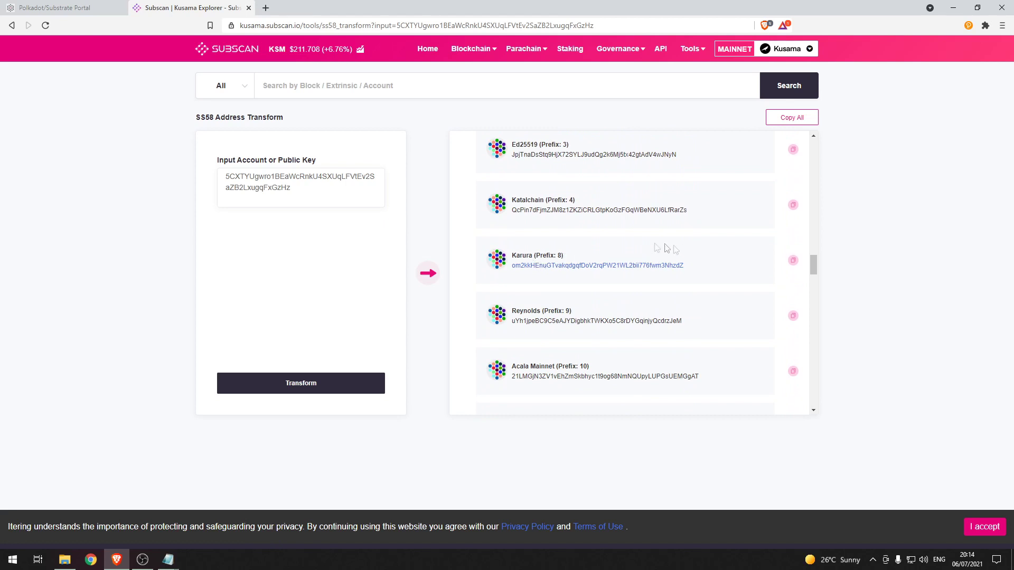
pyautogui.click(794, 261)
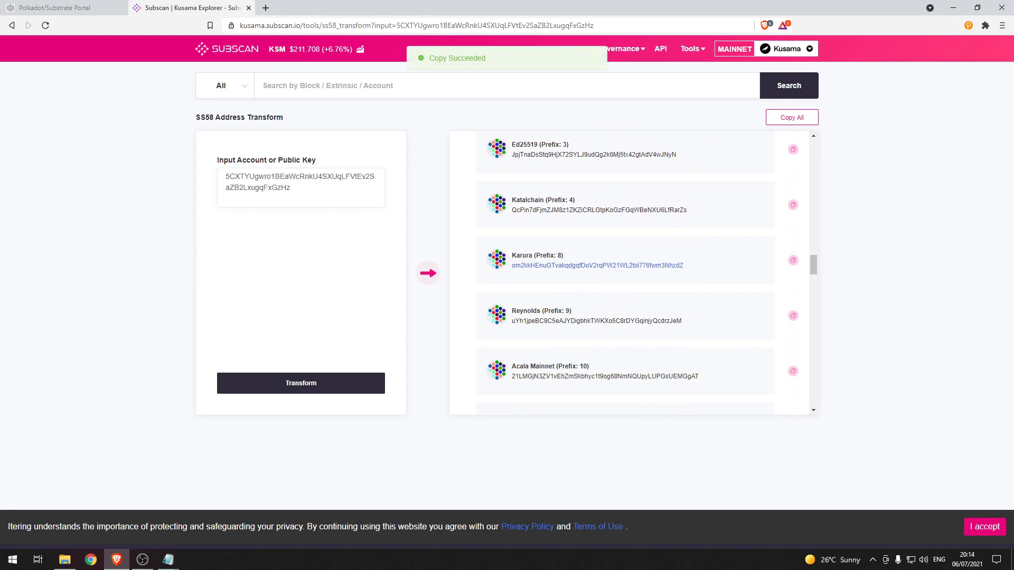
# Paste Subscan's Karura address into Notepad and start a new line.
pyautogui.moveTo(3, 218); pyautogui.dragTo(230, 211)
pyautogui.hotkey('ctrl', 'v')
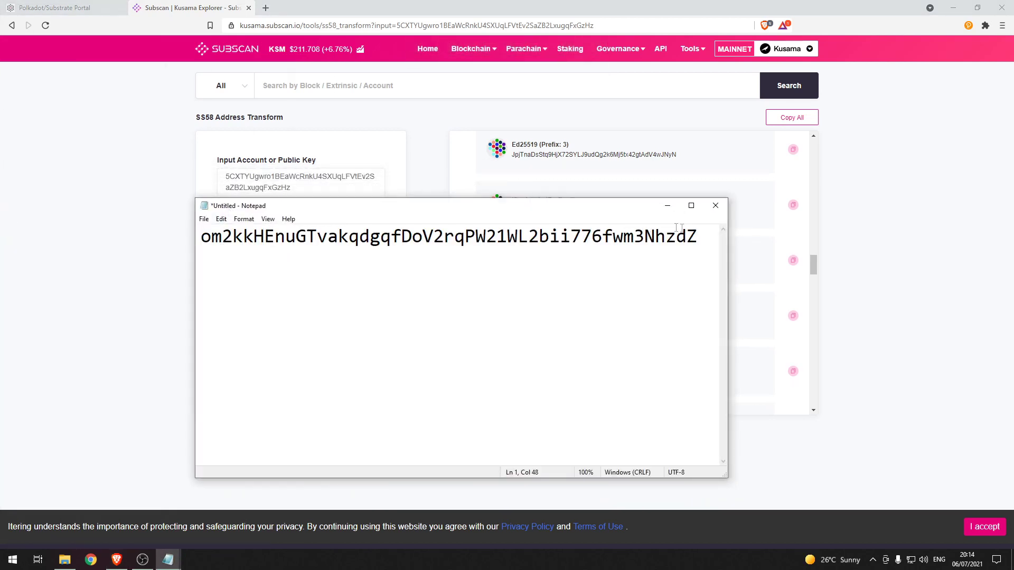
pyautogui.press('Return')
pyautogui.press('Return')
# Restrict the extension's test account to Karura and copy its address.
pyautogui.click(969, 26)
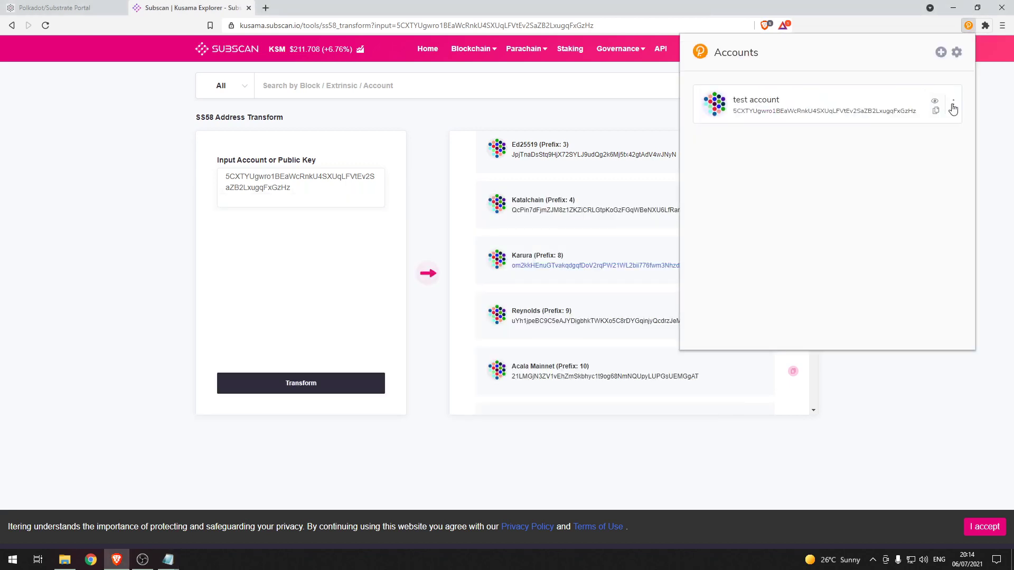
pyautogui.click(953, 106)
pyautogui.click(896, 189)
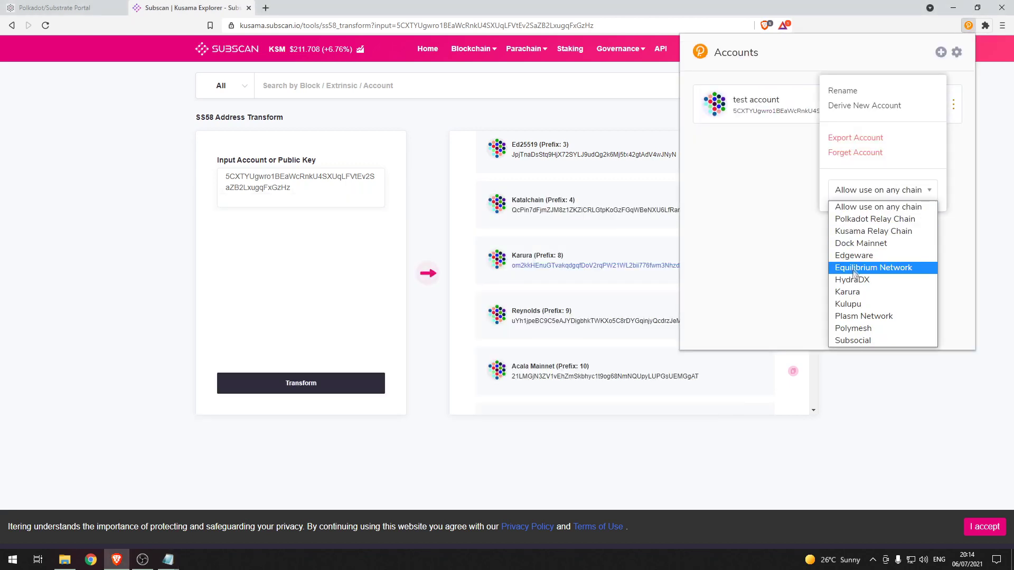
pyautogui.click(880, 292)
pyautogui.click(918, 253)
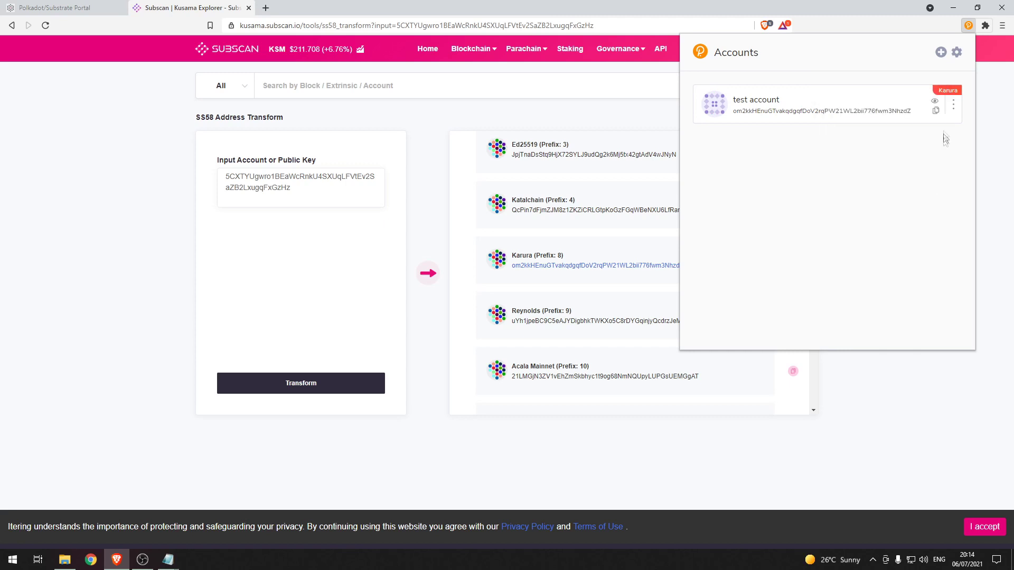
pyautogui.click(936, 112)
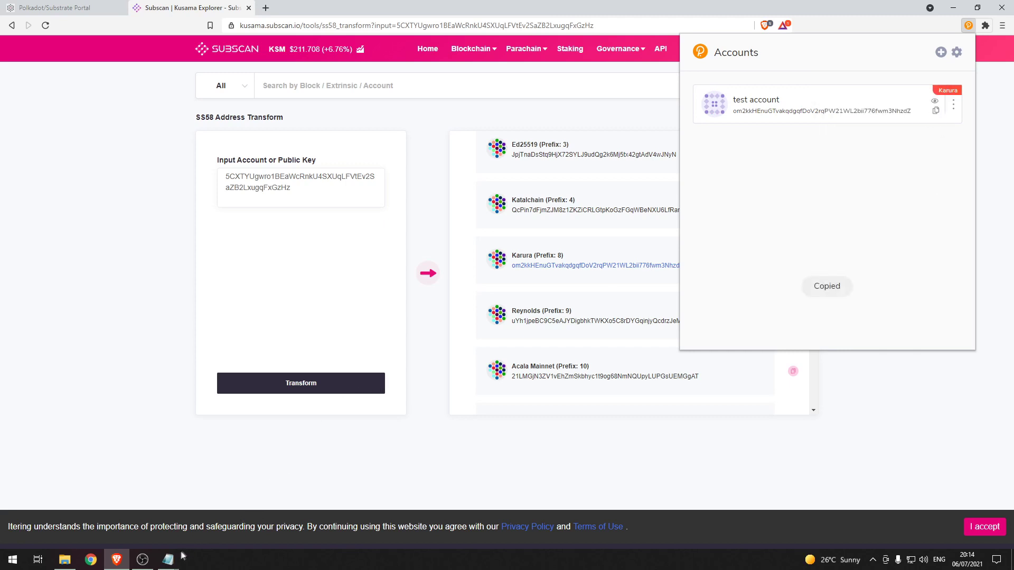
# Paste the extension's Karura address on line 3 of Notepad, maximize, then minimize it.
pyautogui.click(105, 515)
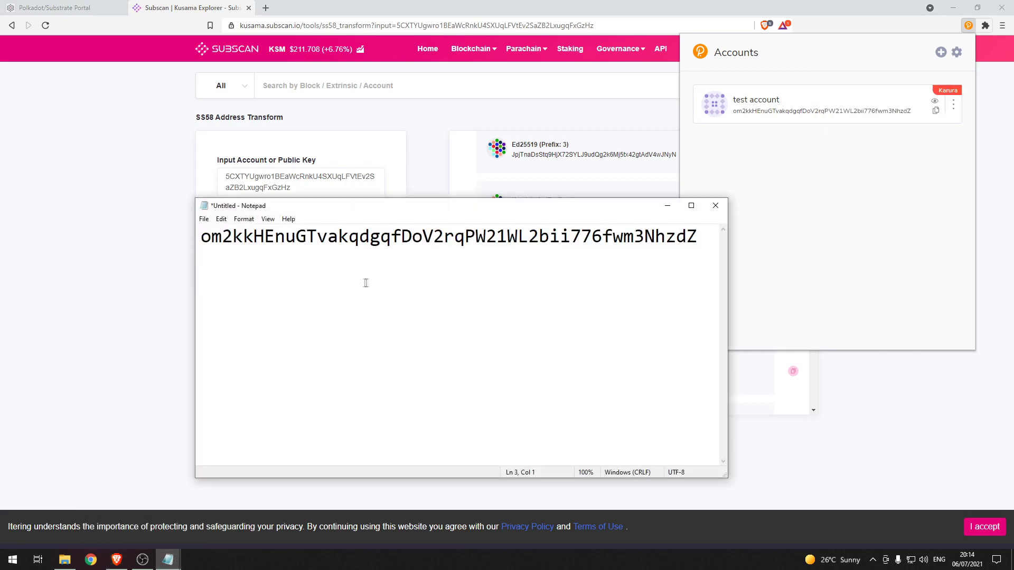
pyautogui.hotkey('ctrl', 'v')
pyautogui.doubleClick(294, 210)
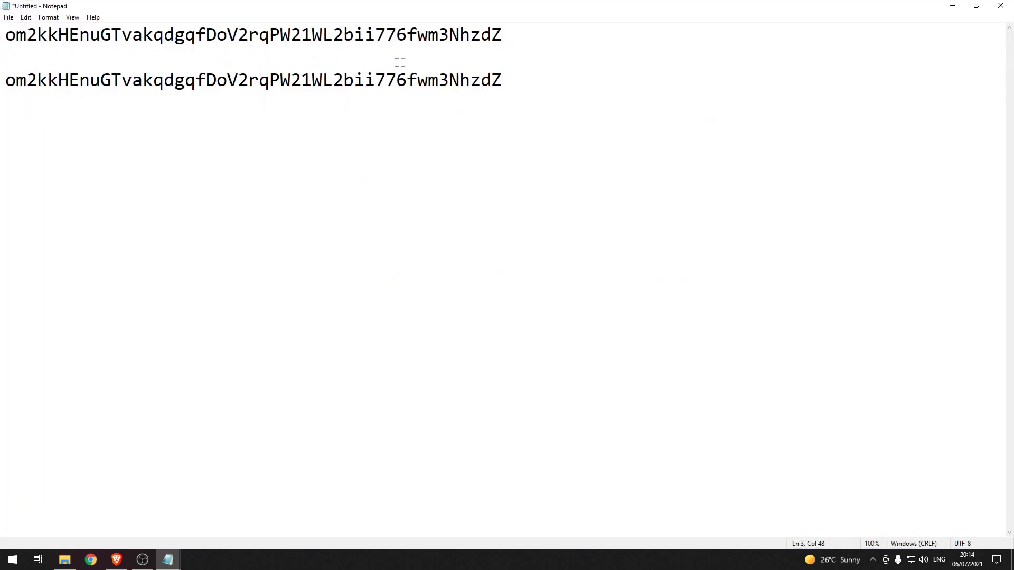
pyautogui.click(952, 5)
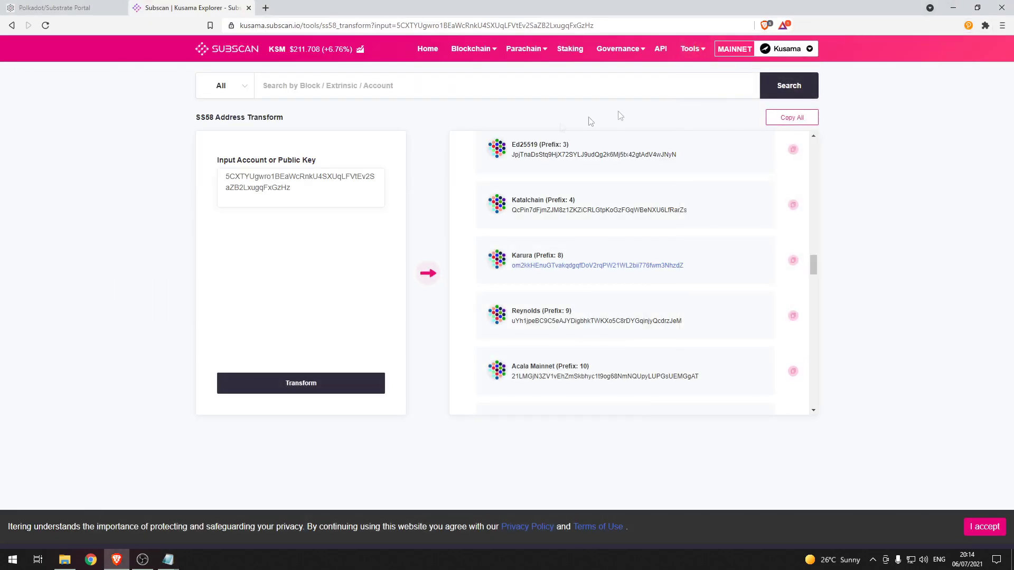